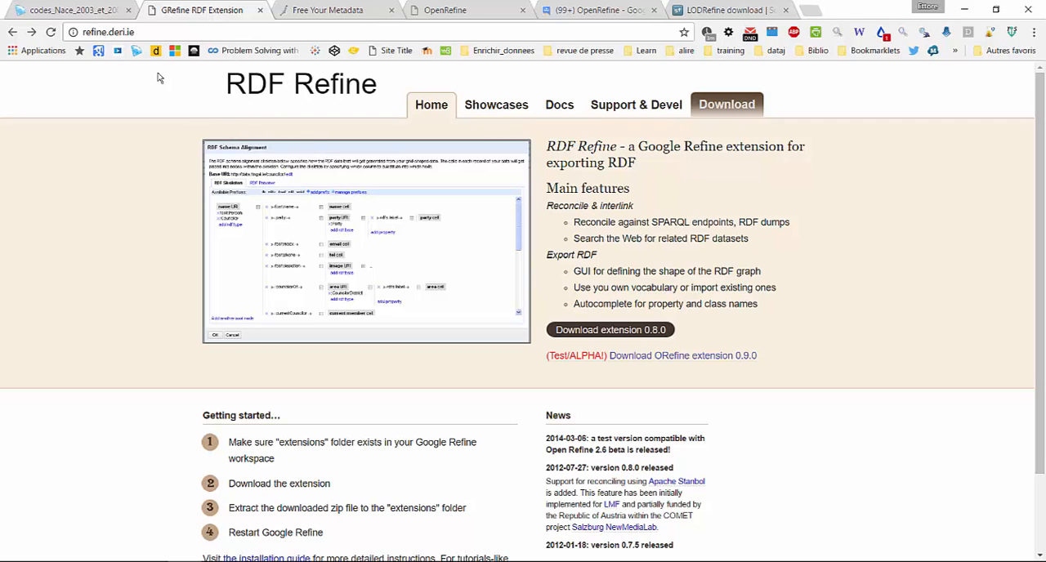
# View the Free Your Metadata homepage and the OpenRefine blog post about the Using OpenRefine manual
pyautogui.click(315, 9)
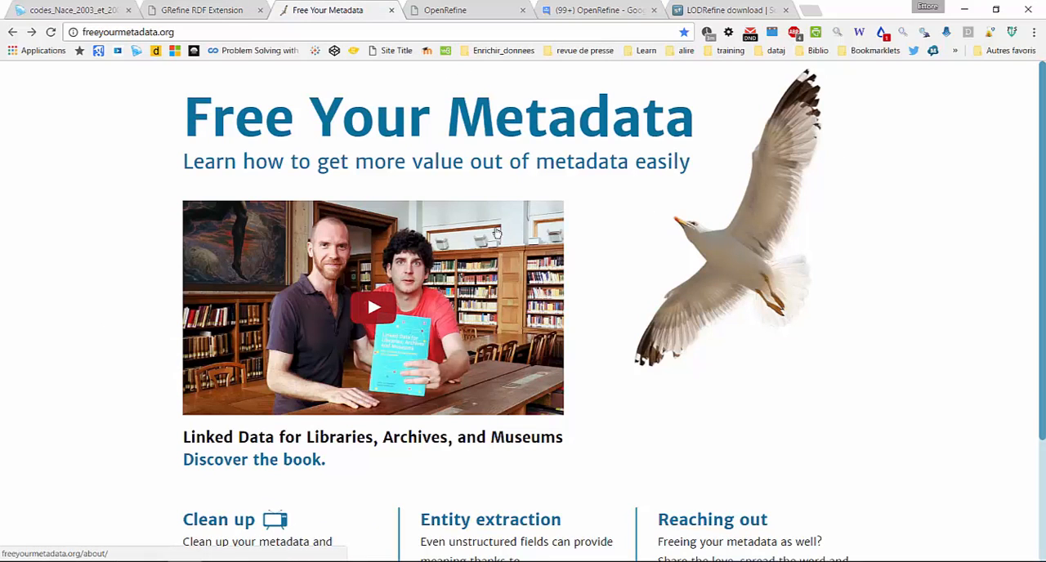
pyautogui.click(319, 272)
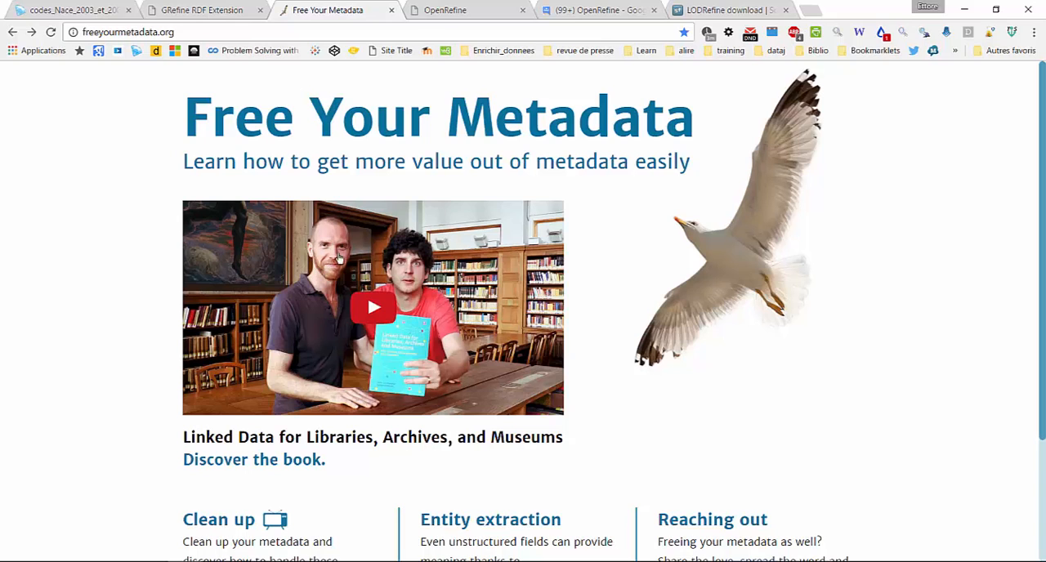
pyautogui.click(454, 11)
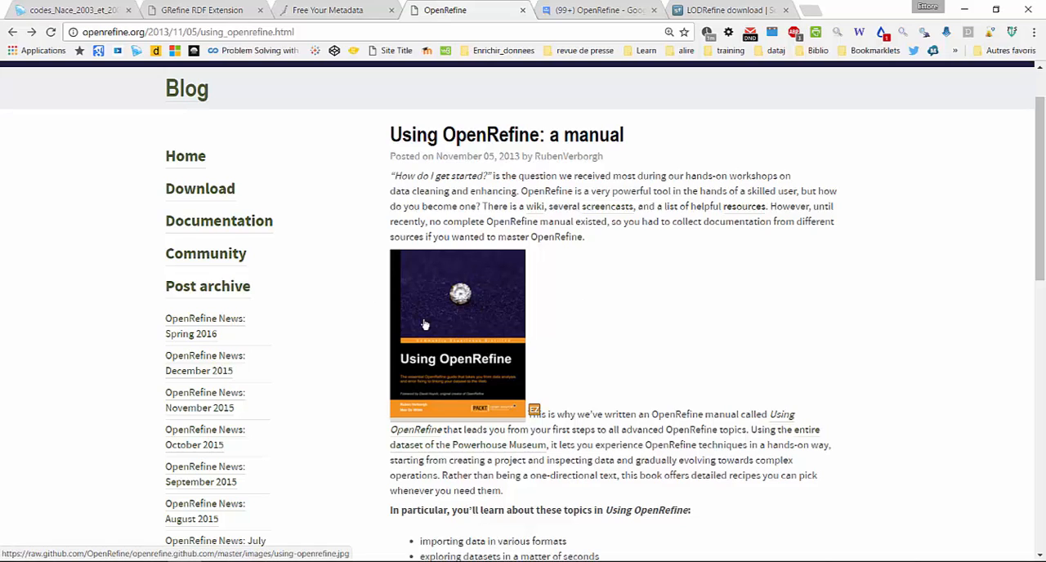
pyautogui.click(508, 359)
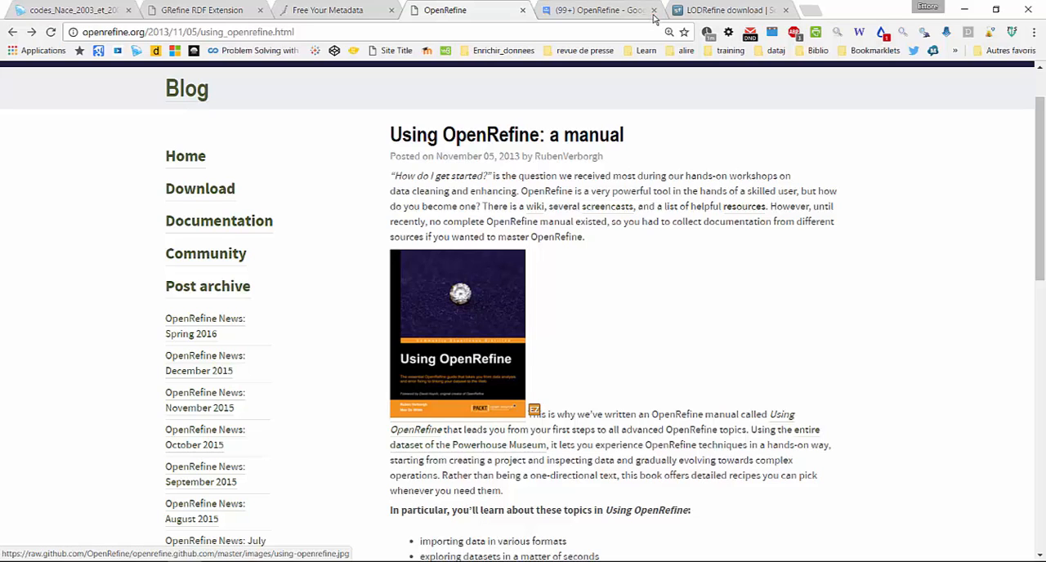
# Try to start reconciling the Description column of the codes_Nace_2003_et_2008 project
pyautogui.click(65, 10)
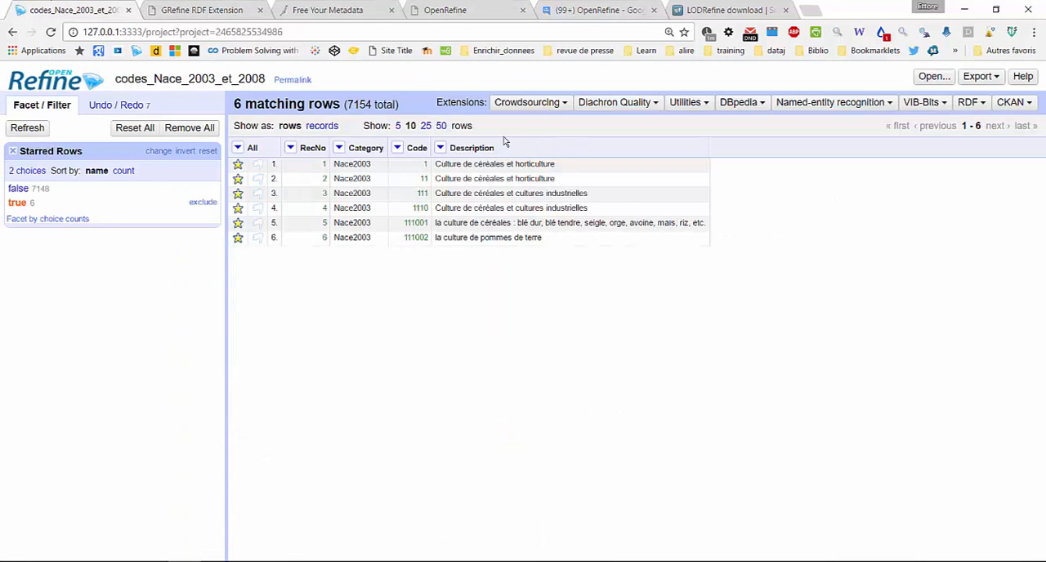
pyautogui.click(441, 148)
pyautogui.moveTo(474, 325)
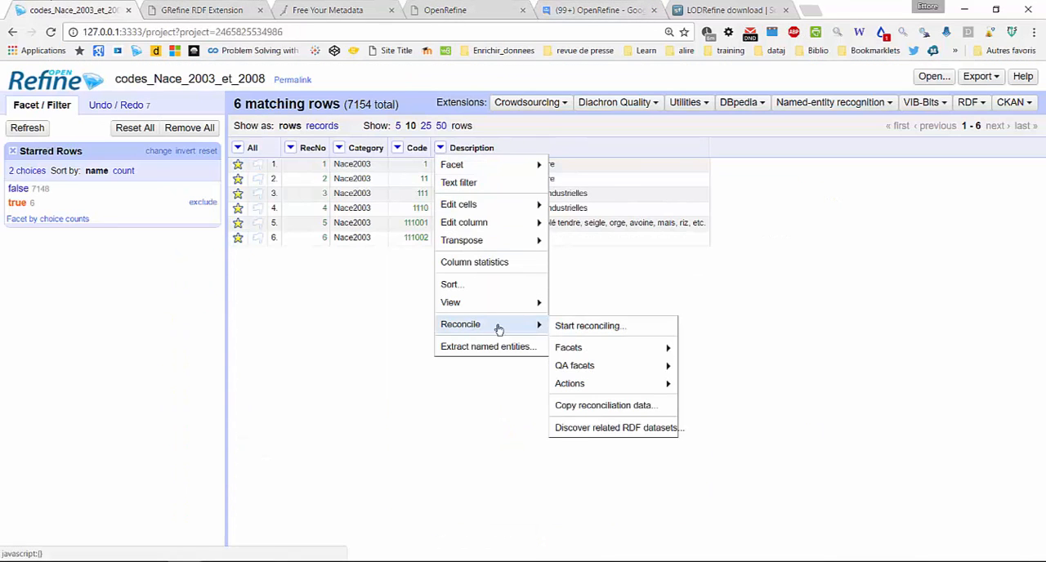
pyautogui.click(590, 326)
pyautogui.click(243, 423)
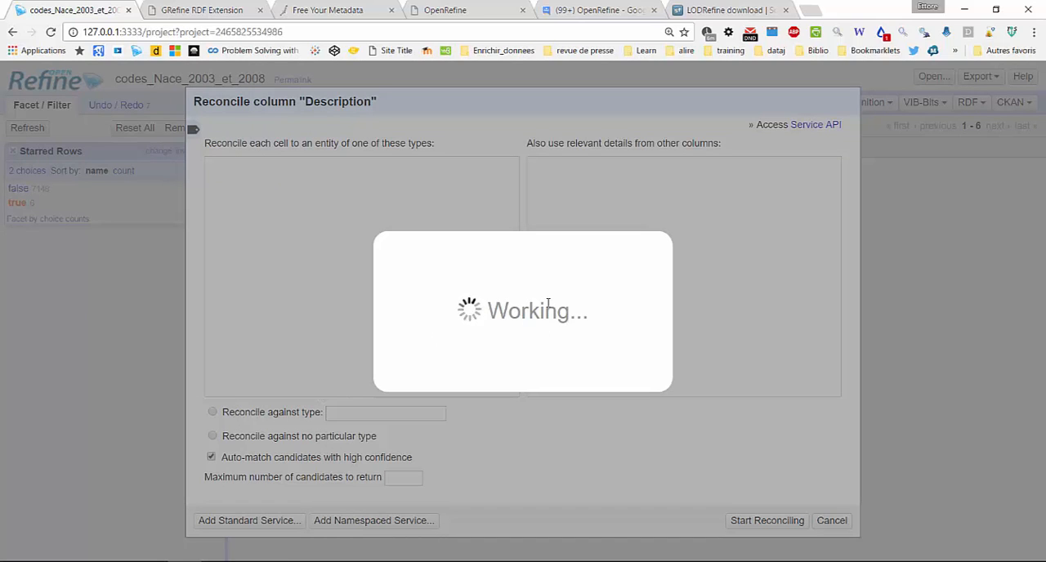
# Inspect the openrefine.exe console output for the reconciliation request and return to the OpenRefine project list
pyautogui.click(253, 560)
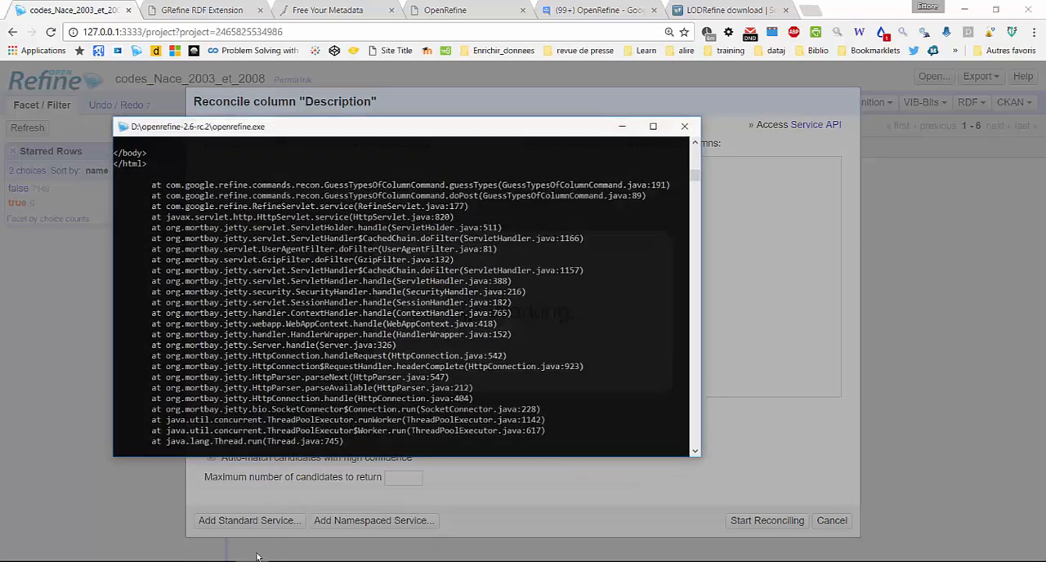
pyautogui.scroll(-3, 349, 296)
pyautogui.scroll(6, 349, 295)
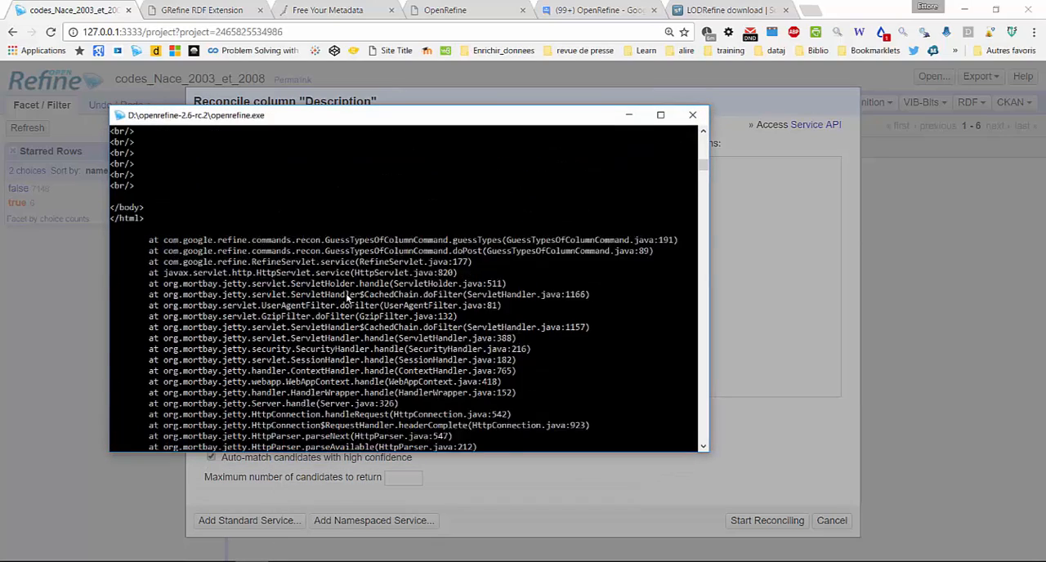
pyautogui.scroll(7, 226, 272)
pyautogui.scroll(-12, 224, 276)
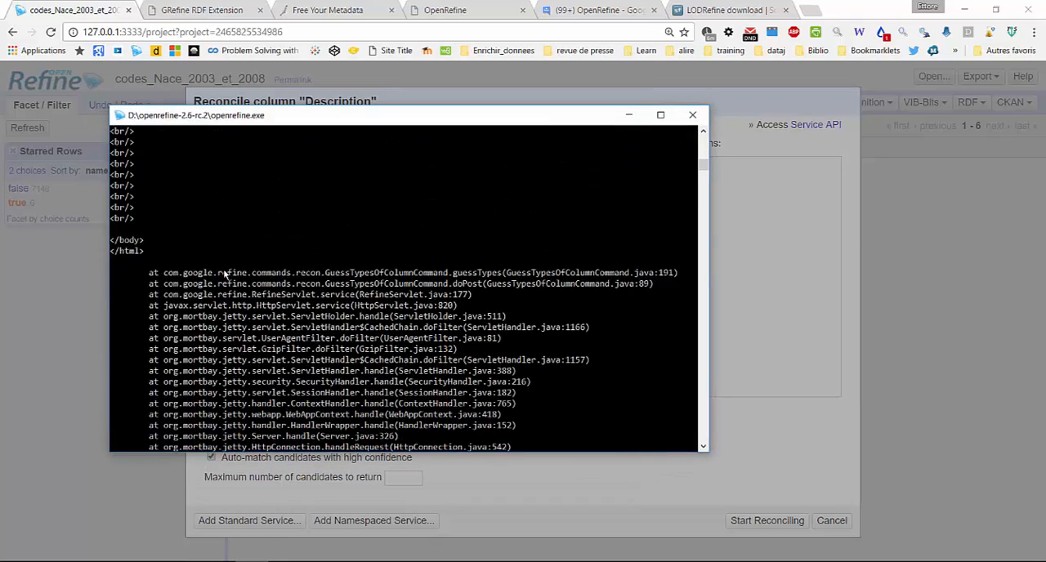
pyautogui.click(252, 560)
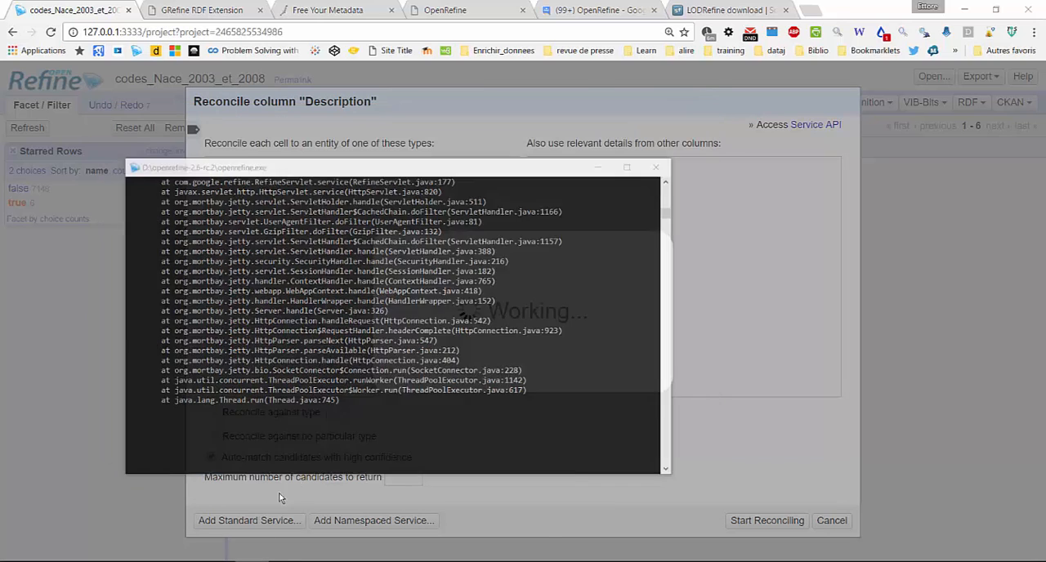
pyautogui.hotkey('alt', 'Left')
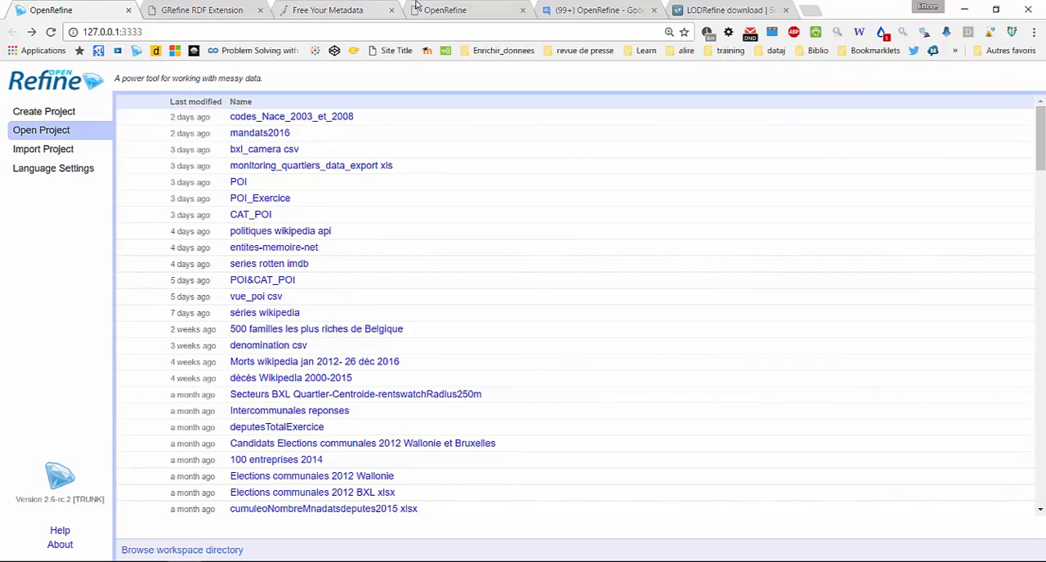
# Look over the reconciliation topics in the OpenRefine discussion group on Google Groups
pyautogui.click(557, 10)
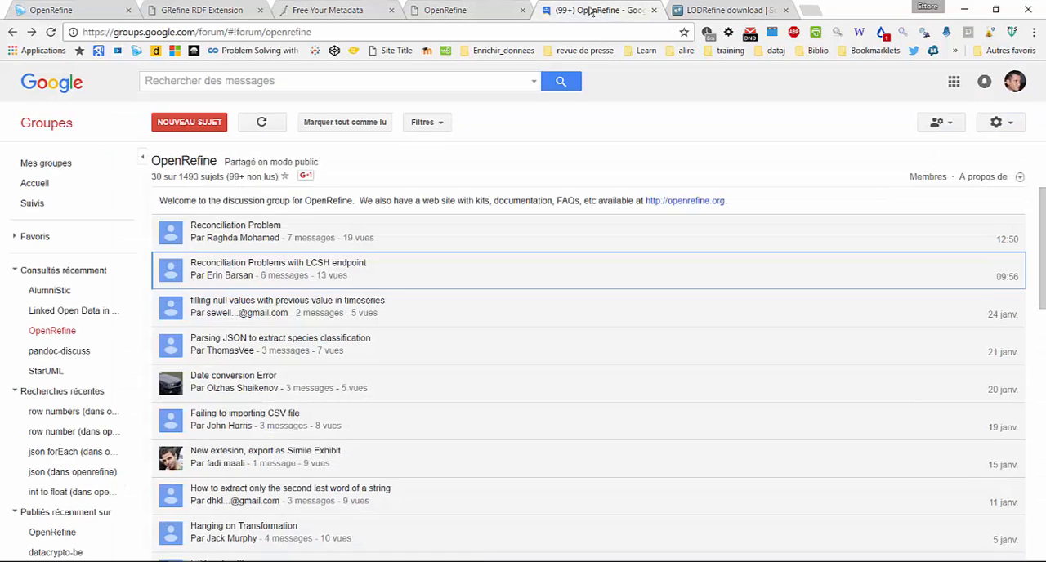
pyautogui.click(221, 237)
pyautogui.press('ctrl')
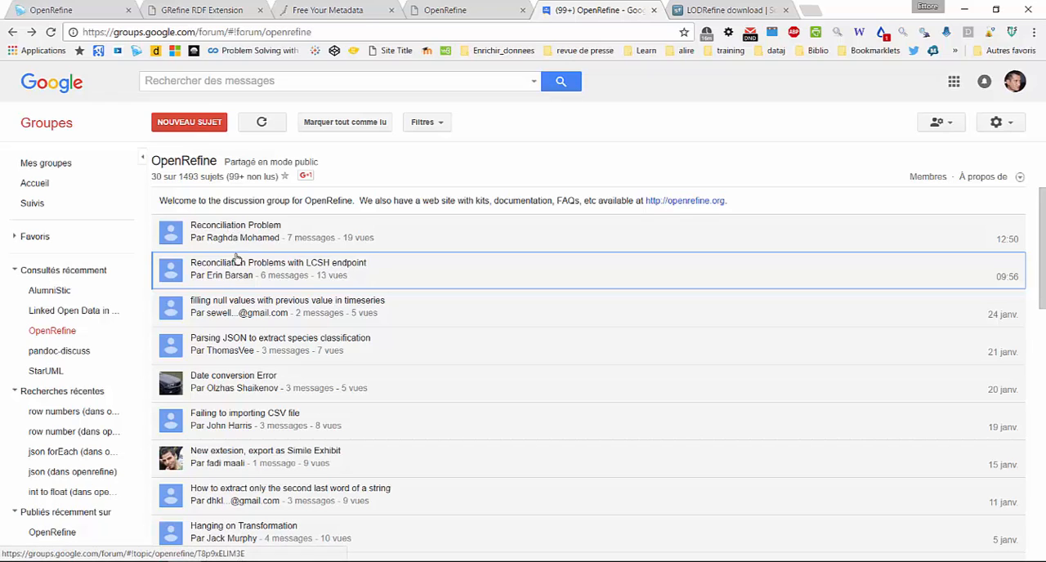
pyautogui.press('ctrl')
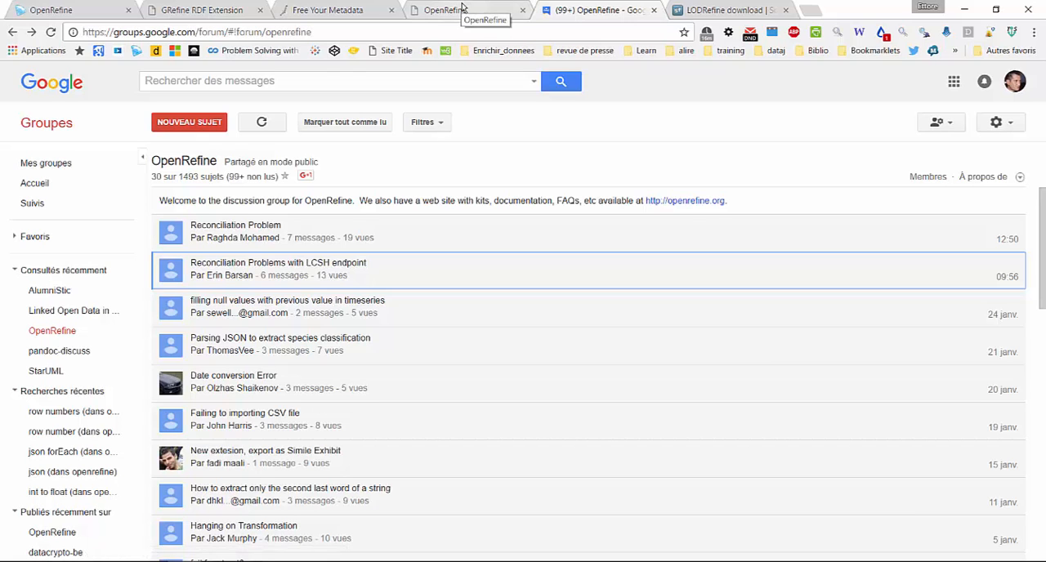
# Open the ORefine extension 0.9.0 release page from the RDF Refine site and check its release date
pyautogui.click(232, 11)
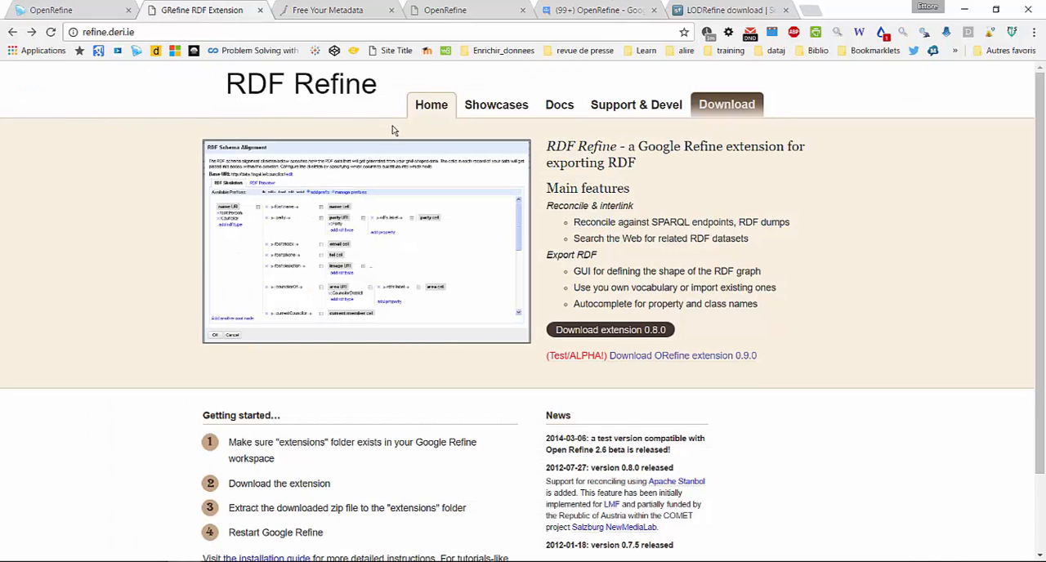
pyautogui.click(670, 357)
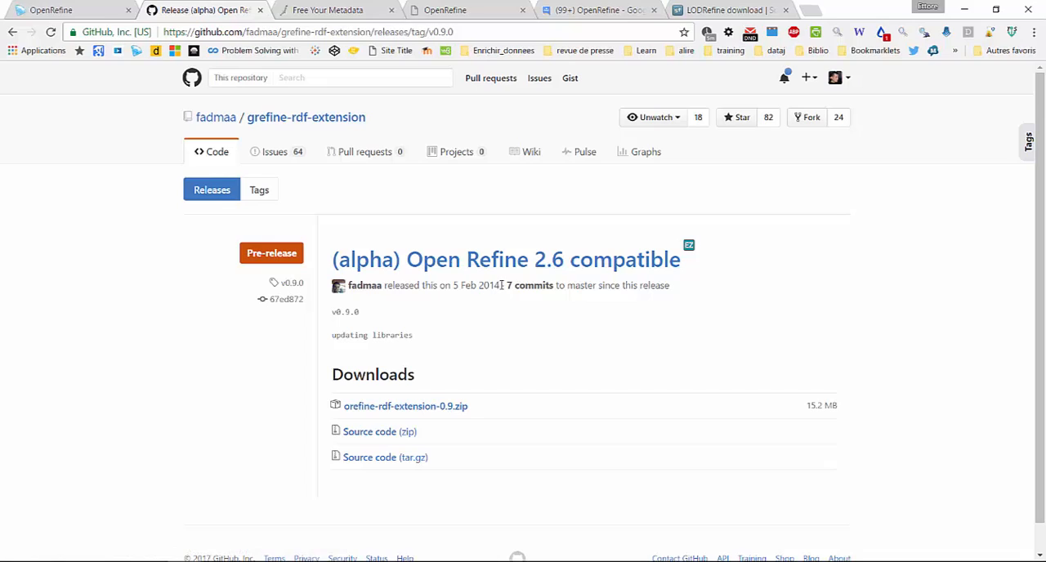
pyautogui.moveTo(502, 285); pyautogui.dragTo(439, 286)
pyautogui.click(527, 348)
# Show all downloadable files of the LODRefine project on SourceForge
pyautogui.click(725, 10)
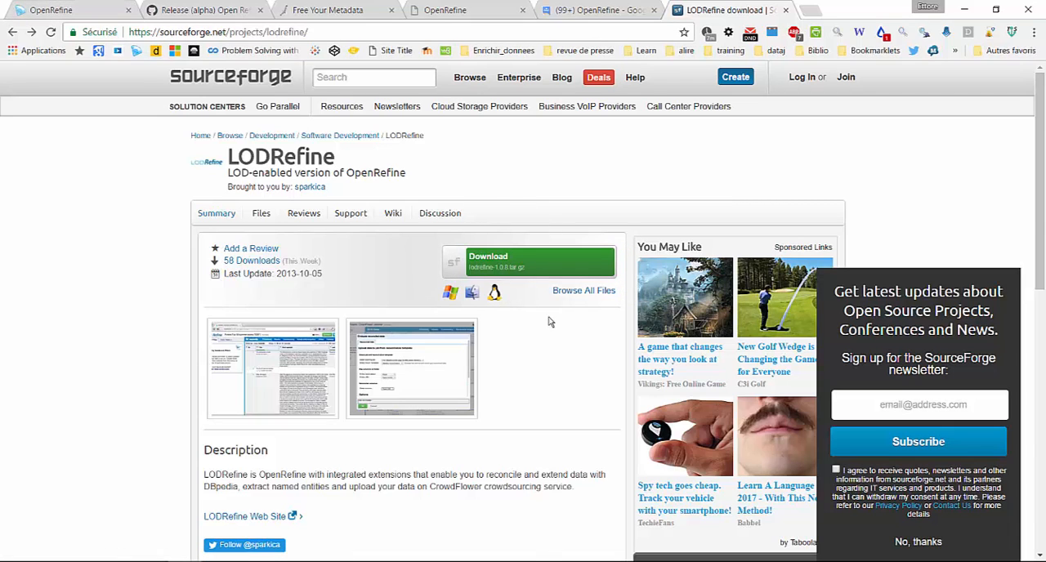
pyautogui.click(609, 292)
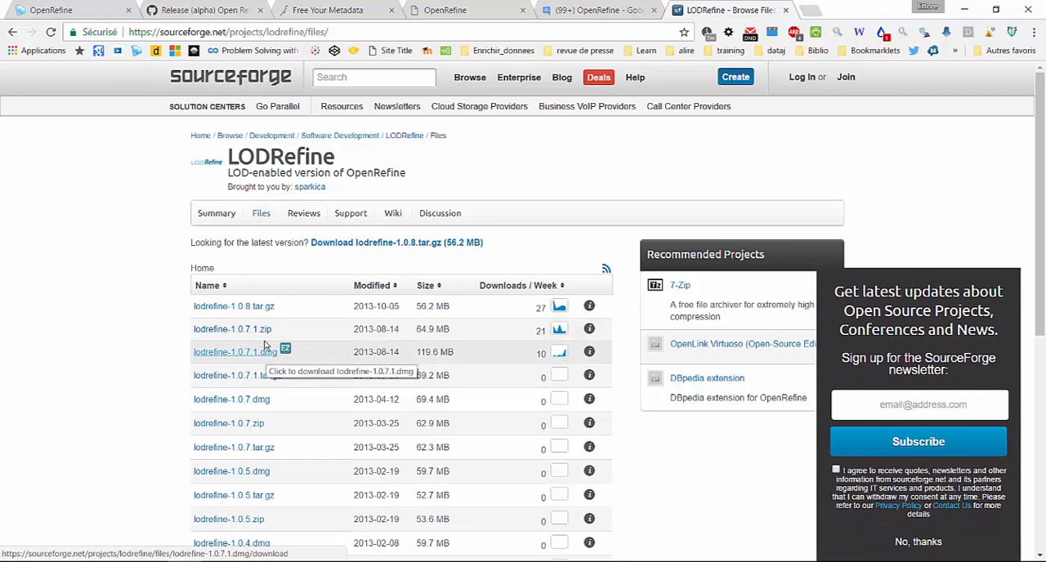
# Close the running OpenRefine console and launch lodrefine.exe from the D:\lodrefine-1.0.7.1 folder
pyautogui.click(284, 561)
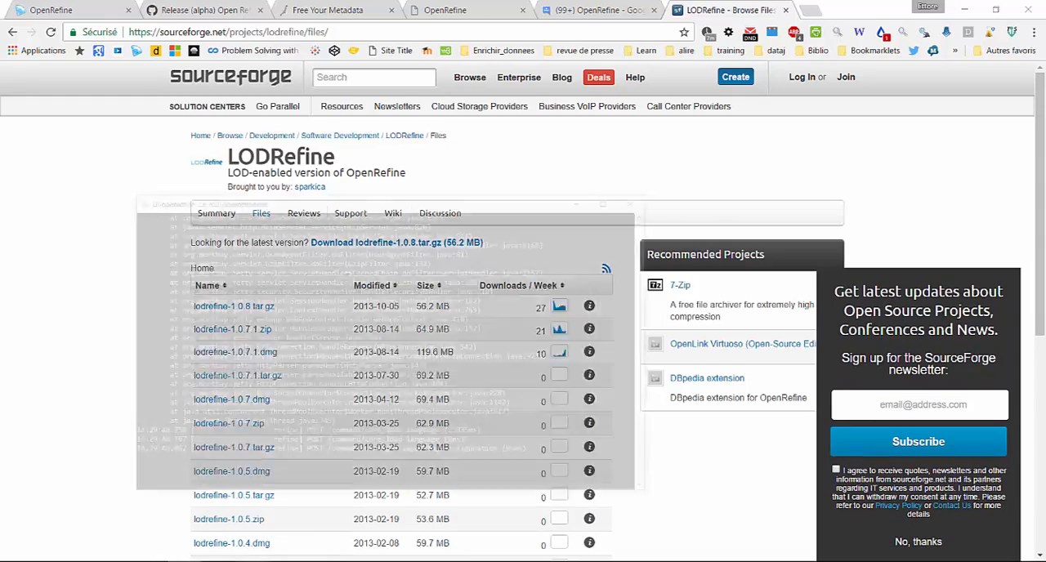
pyautogui.click(698, 111)
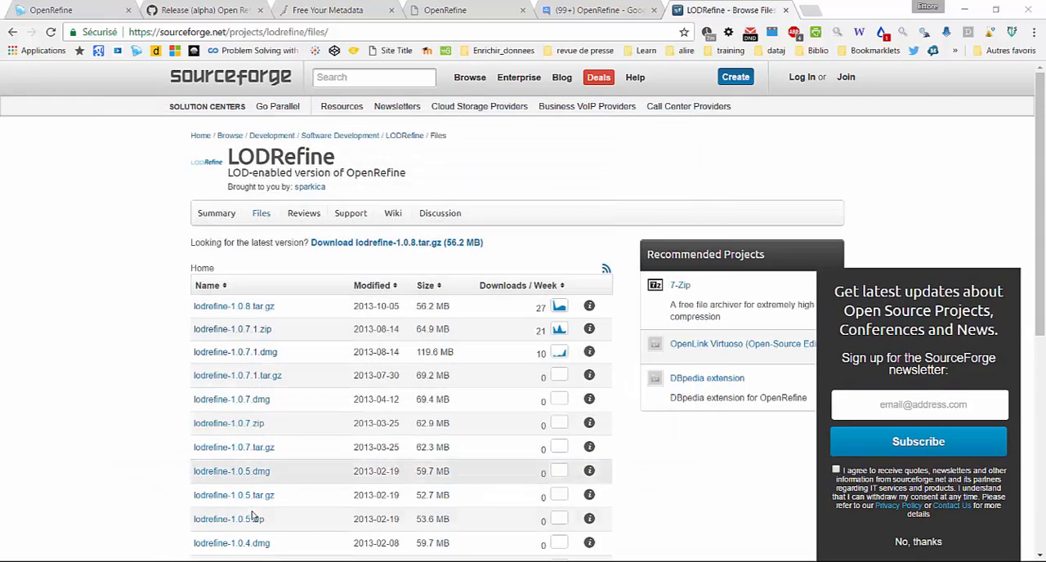
pyautogui.moveTo(147, 561)
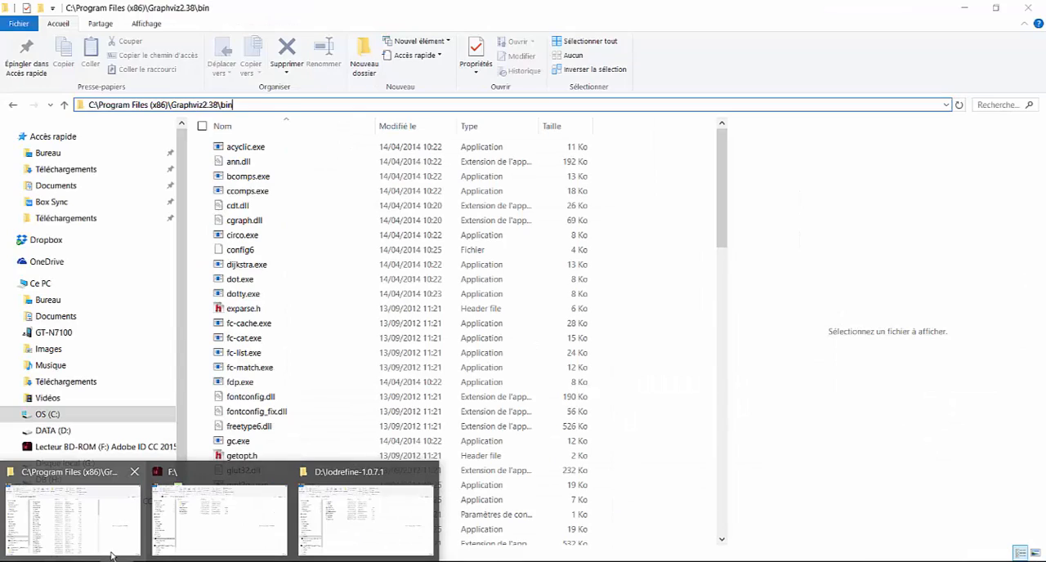
pyautogui.click(401, 530)
pyautogui.click(242, 212)
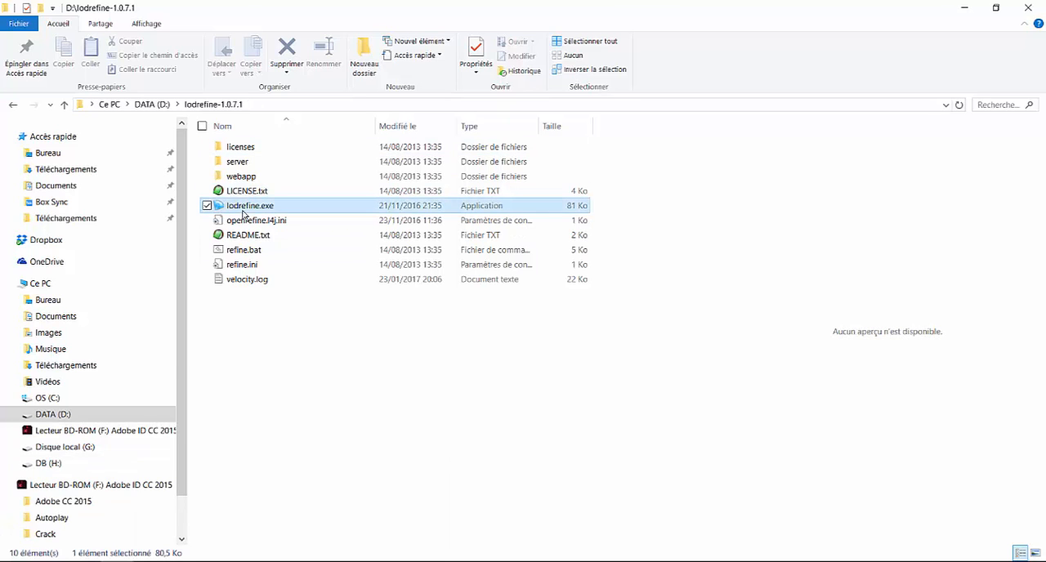
pyautogui.doubleClick(242, 212)
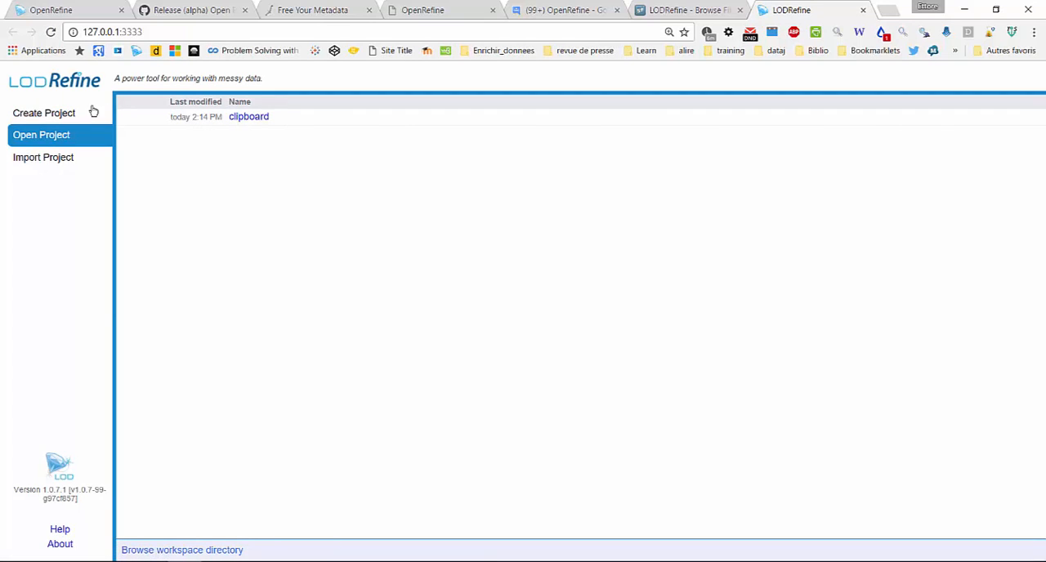
# Start a new LODRefine project from clipboard text containing the lines numismatic and Metal, and load its parsing preview
pyautogui.click(44, 114)
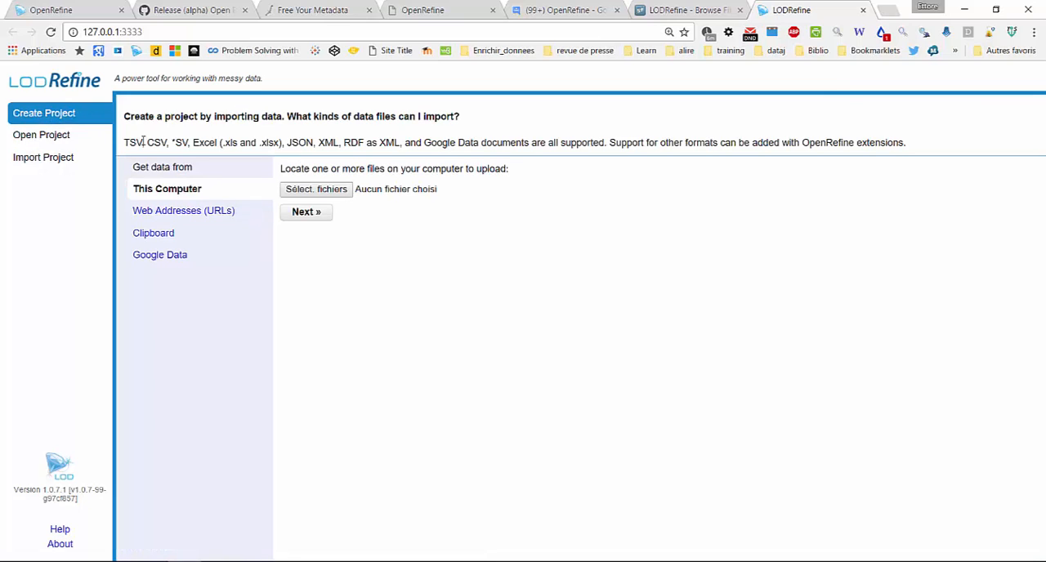
pyautogui.click(151, 234)
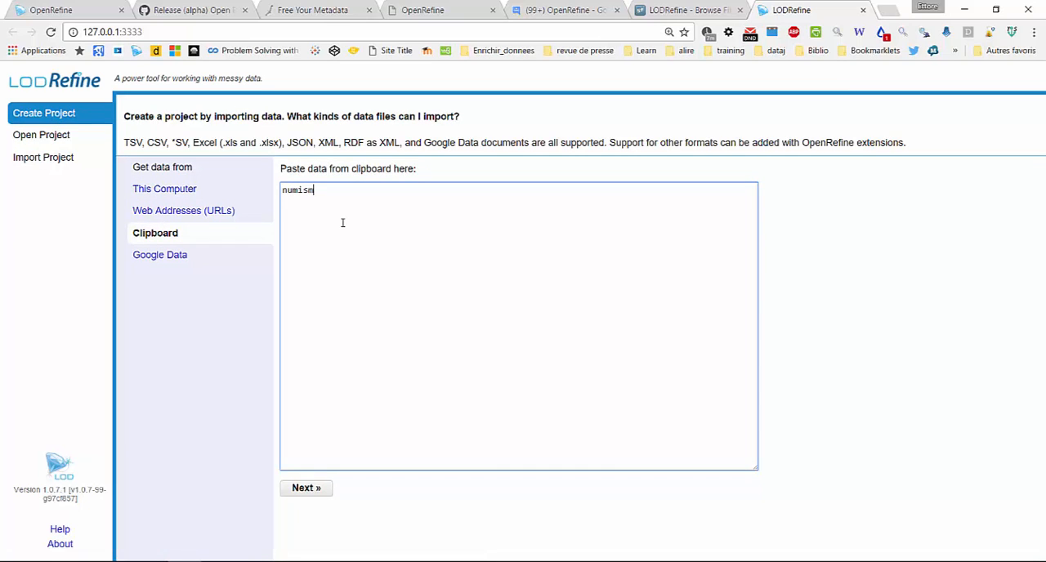
pyautogui.write('numismatic')
pyautogui.press('Return')
pyautogui.click(312, 491)
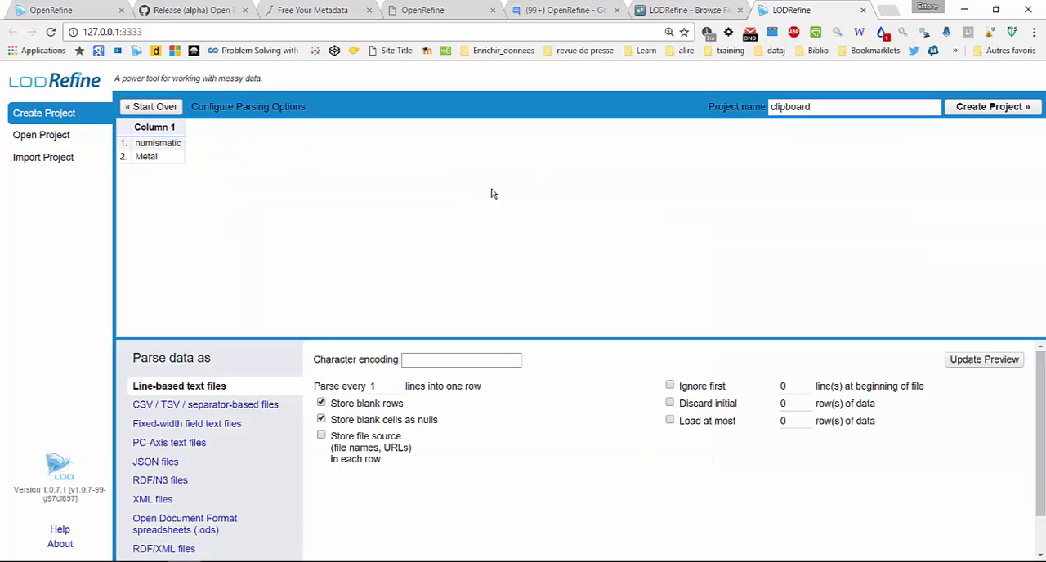
# Create the project clipboard as line-based text, leaving the character encoding blank
pyautogui.click(460, 366)
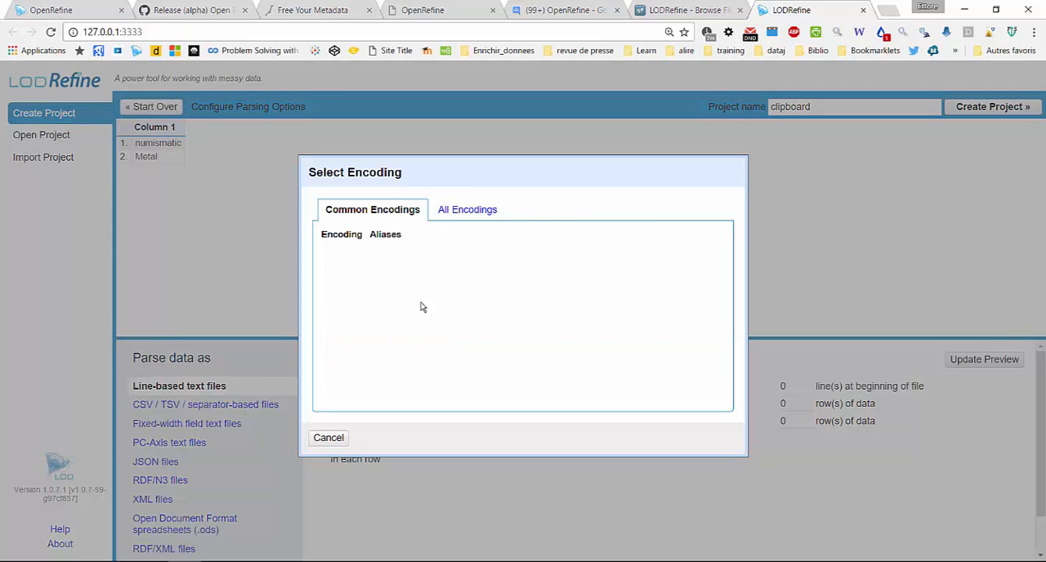
pyautogui.click(337, 437)
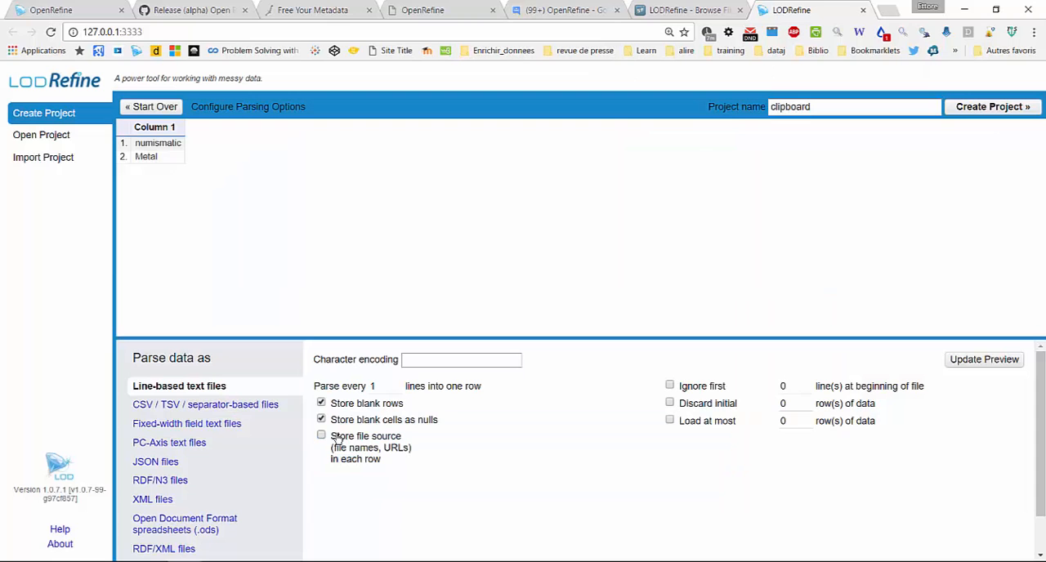
pyautogui.click(995, 107)
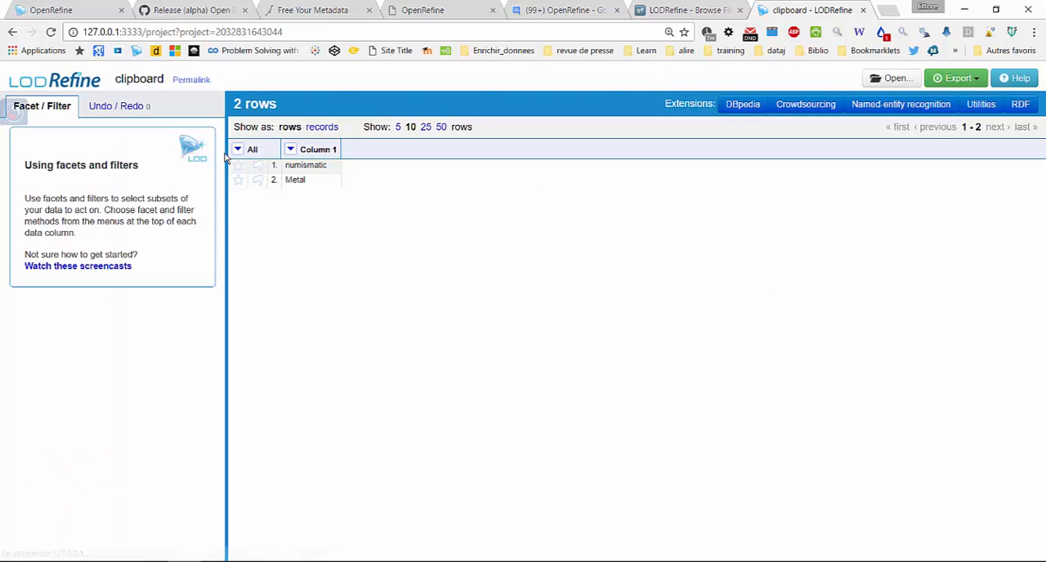
# View the RDF extension's options for adding a reconciliation service, including the SPARQL endpoint one
pyautogui.click(1031, 106)
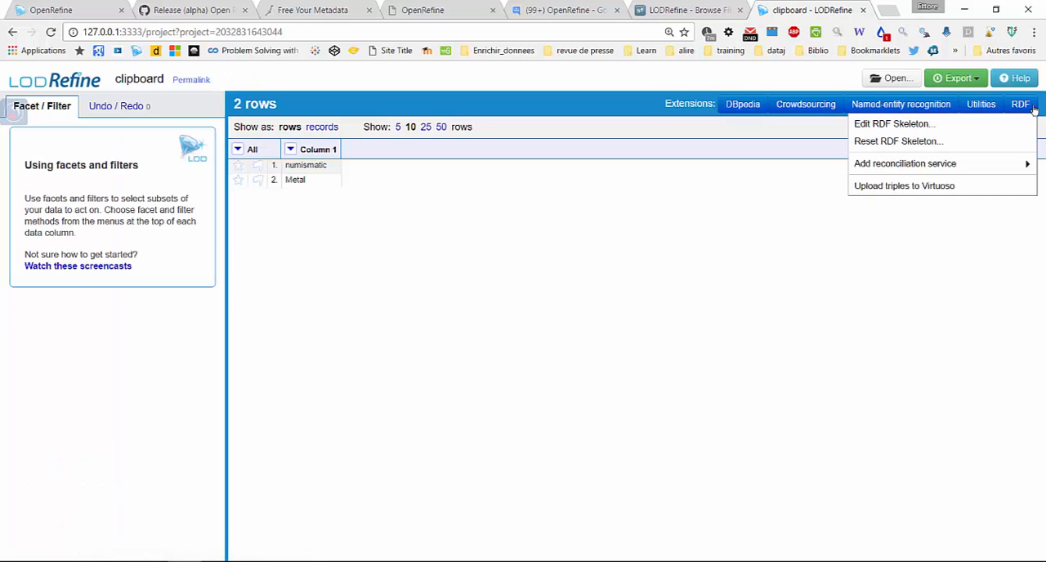
pyautogui.moveTo(957, 165)
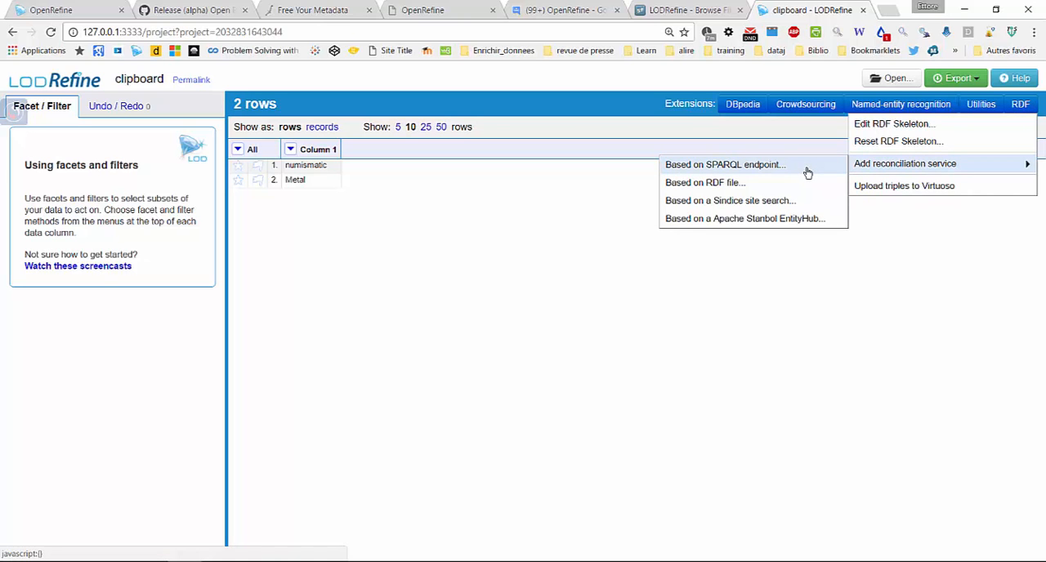
# Switch to the Free Your Metadata site and open its Reconcile page
pyautogui.click(306, 9)
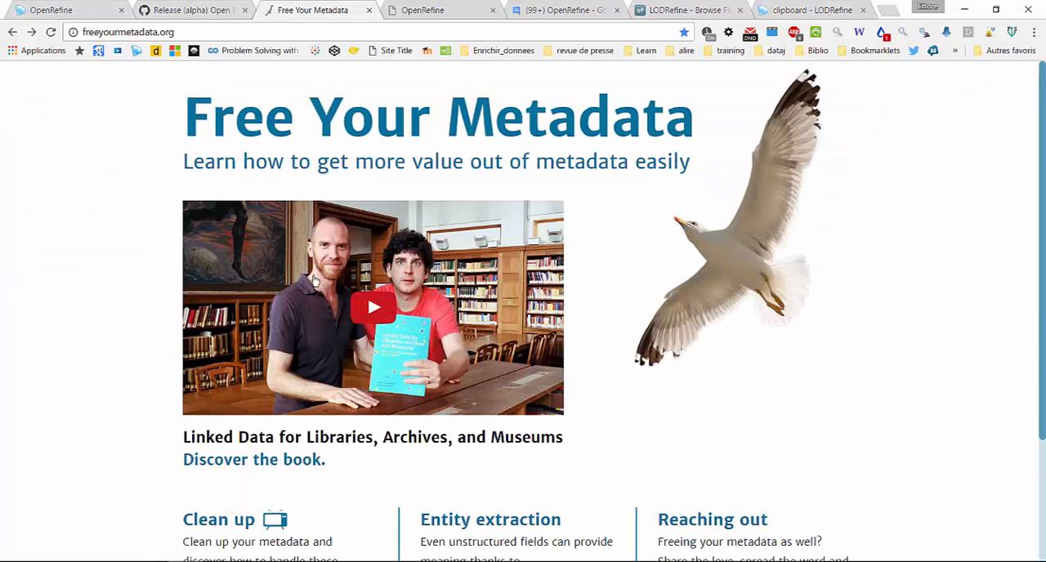
pyautogui.scroll(-2, 314, 280)
pyautogui.click(206, 456)
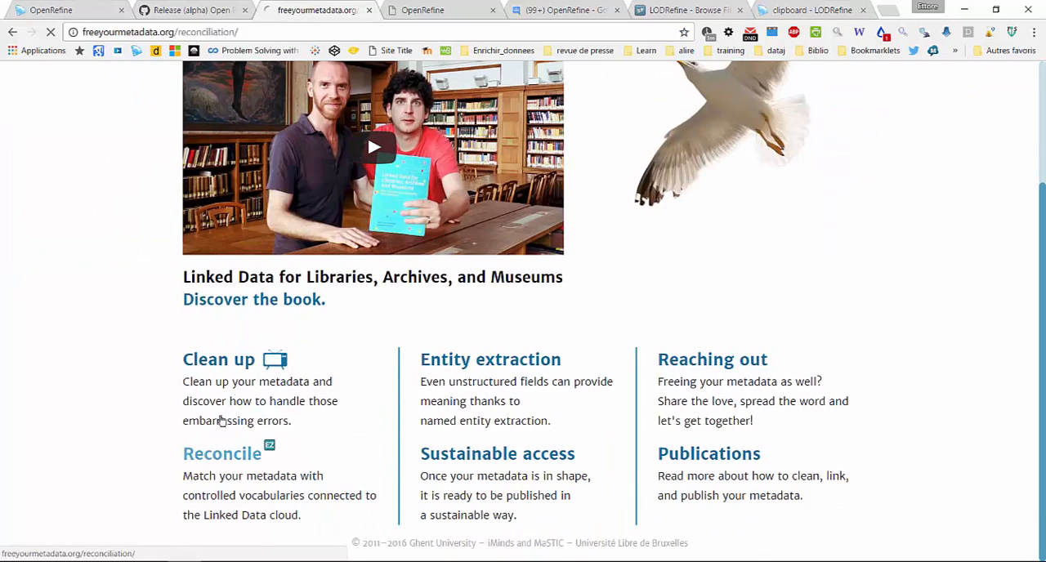
# Copy the LCSH endpoint URL from the vocabulary parameters in section 3 of the Reconcile page
pyautogui.scroll(-7, 388, 329)
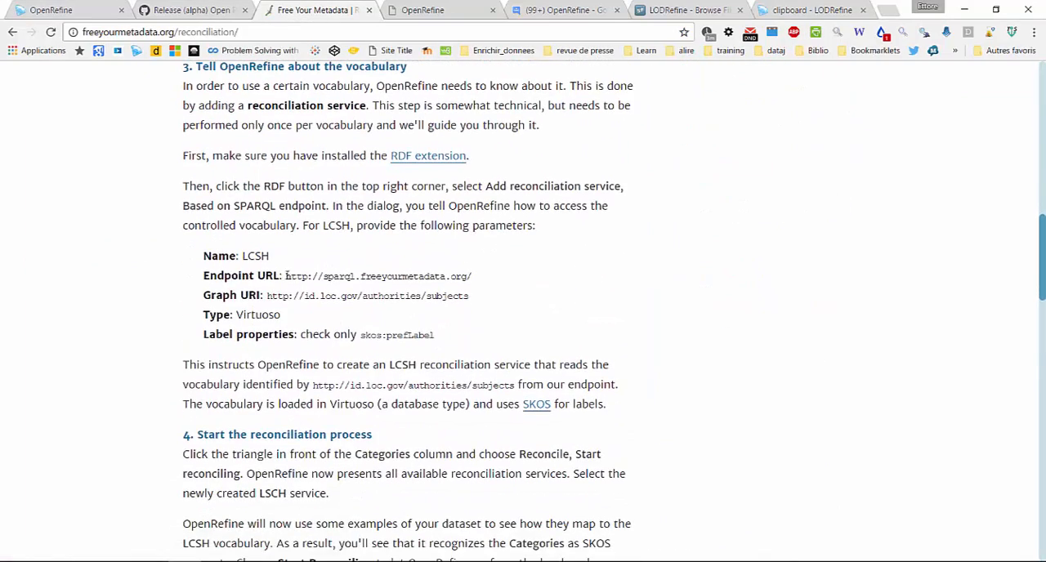
pyautogui.moveTo(286, 277); pyautogui.dragTo(540, 285)
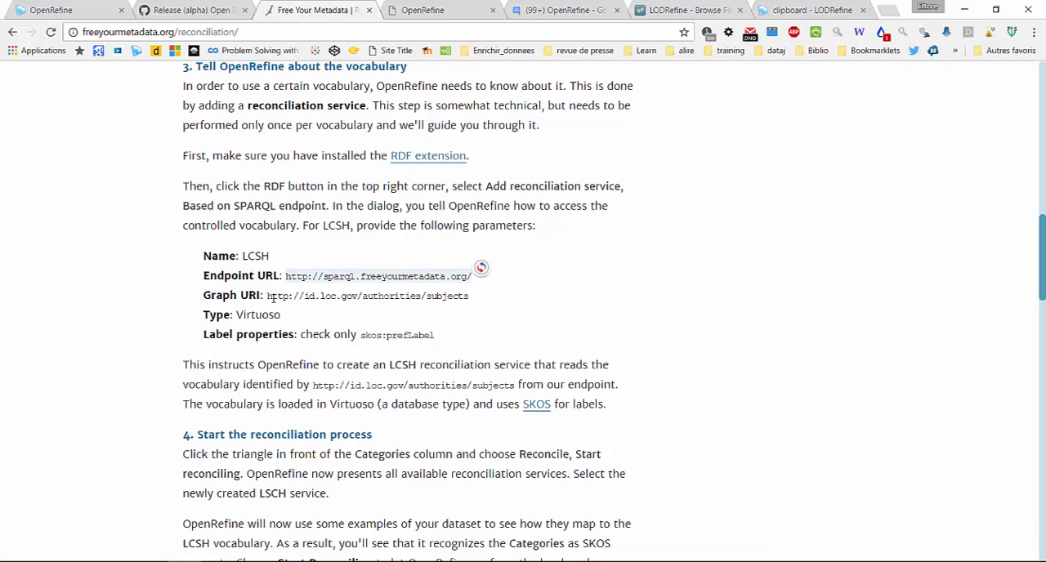
pyautogui.rightClick(420, 278)
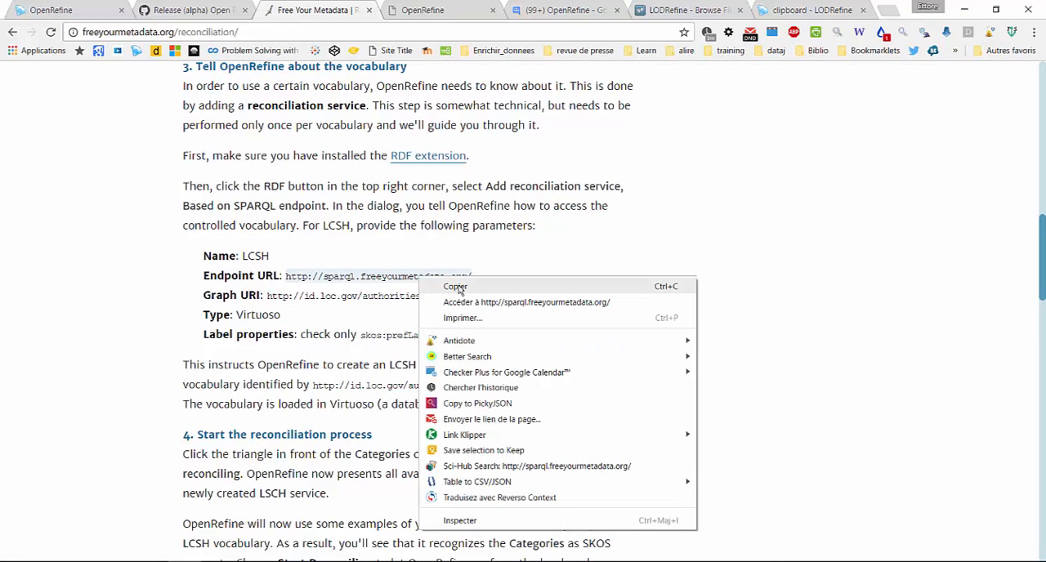
pyautogui.click(459, 284)
pyautogui.click(799, 7)
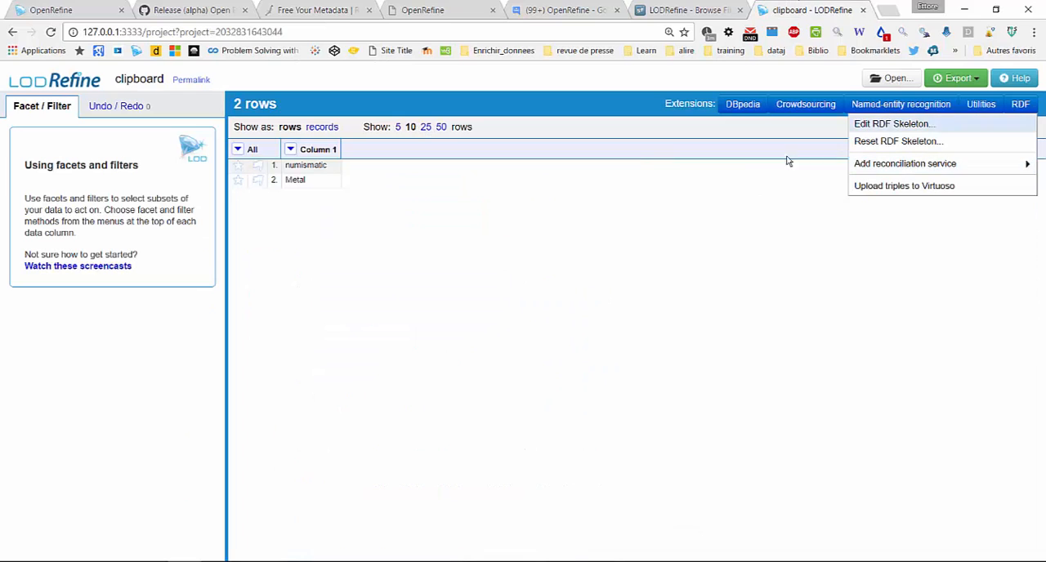
pyautogui.moveTo(975, 166)
pyautogui.click(901, 163)
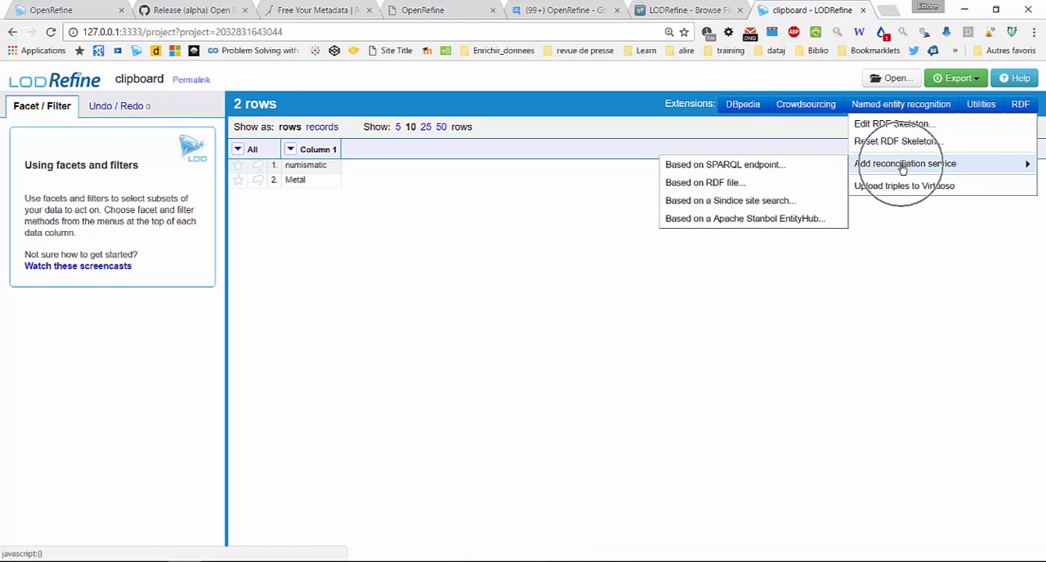
pyautogui.click(785, 165)
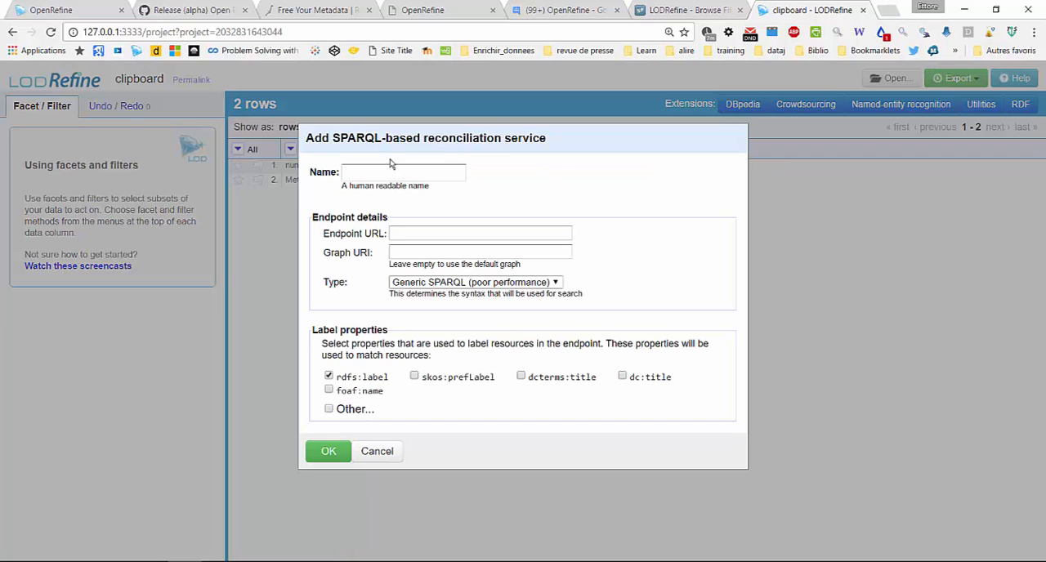
pyautogui.click(385, 169)
pyautogui.click(441, 233)
pyautogui.hotkey('ctrl', 'v')
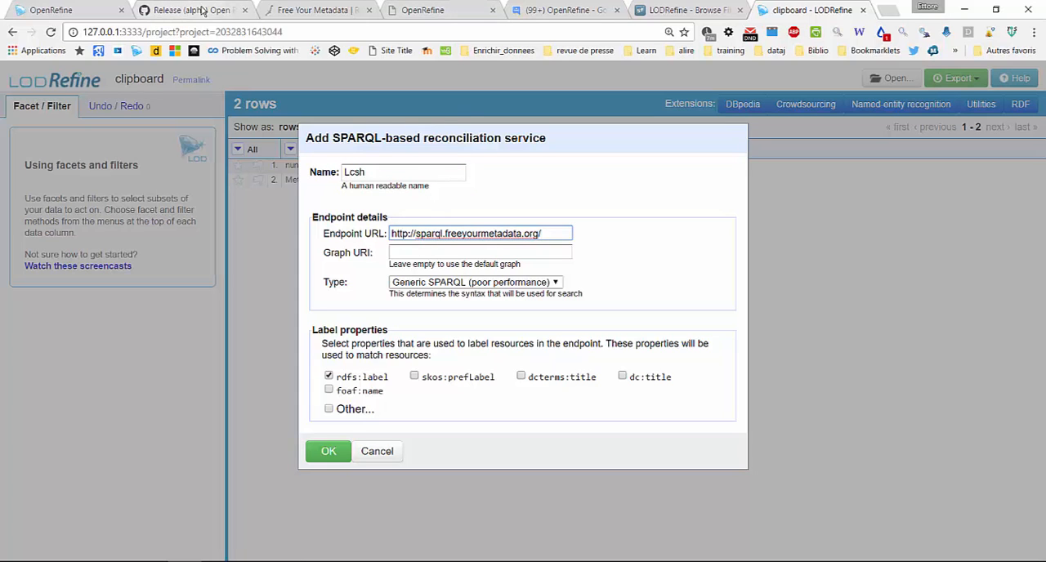
# Check the guide's remaining parameters, try skos:prefLabel as the service's only label property, and cancel adding the service
pyautogui.click(298, 10)
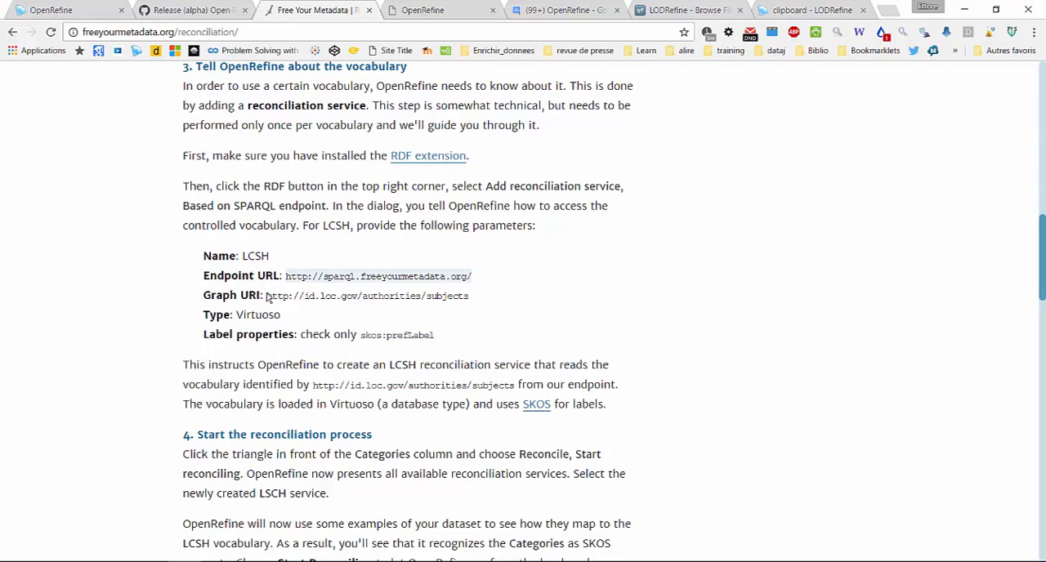
pyautogui.click(796, 10)
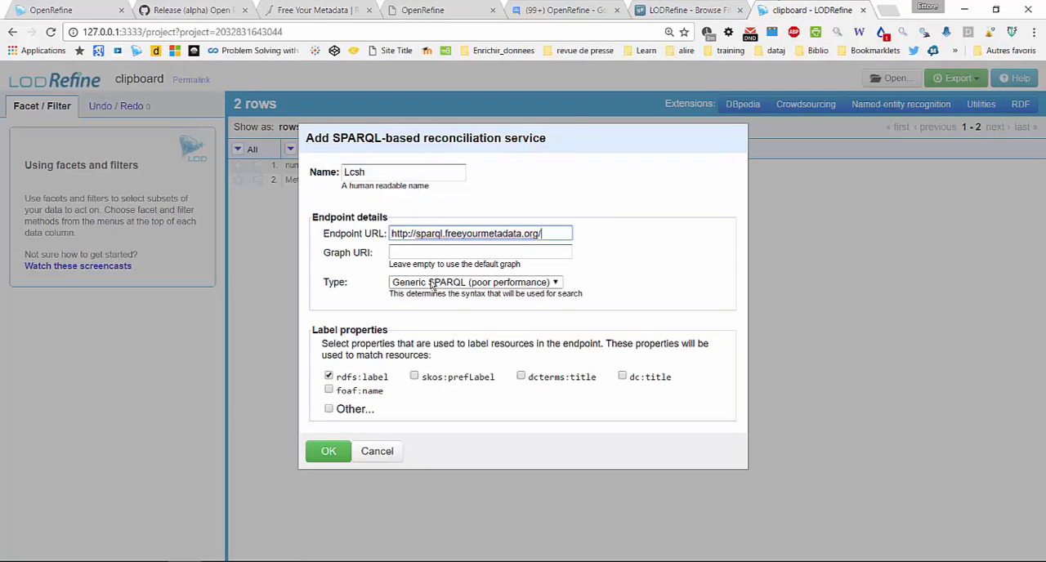
pyautogui.click(433, 282)
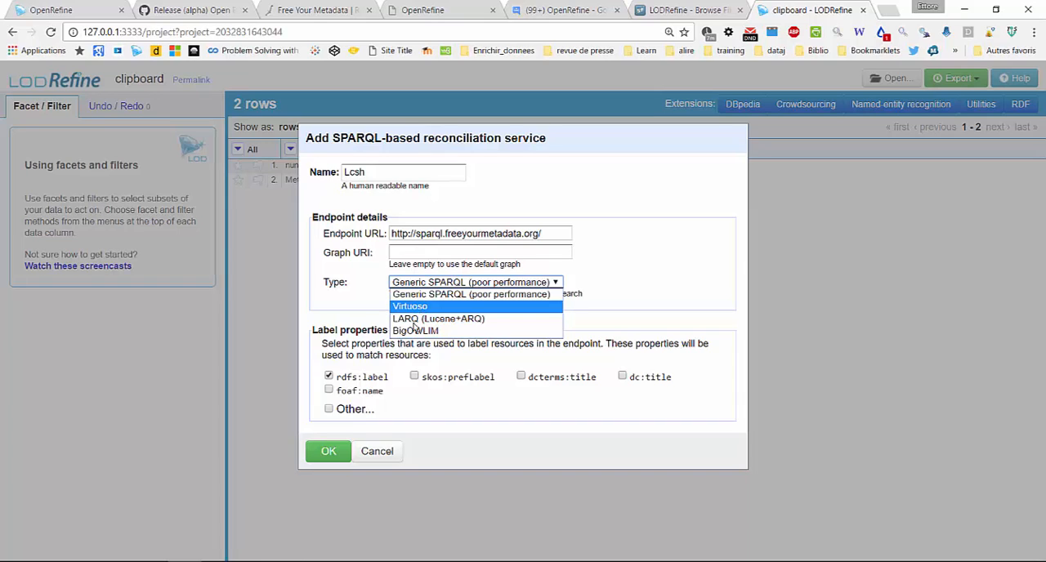
pyautogui.click(328, 377)
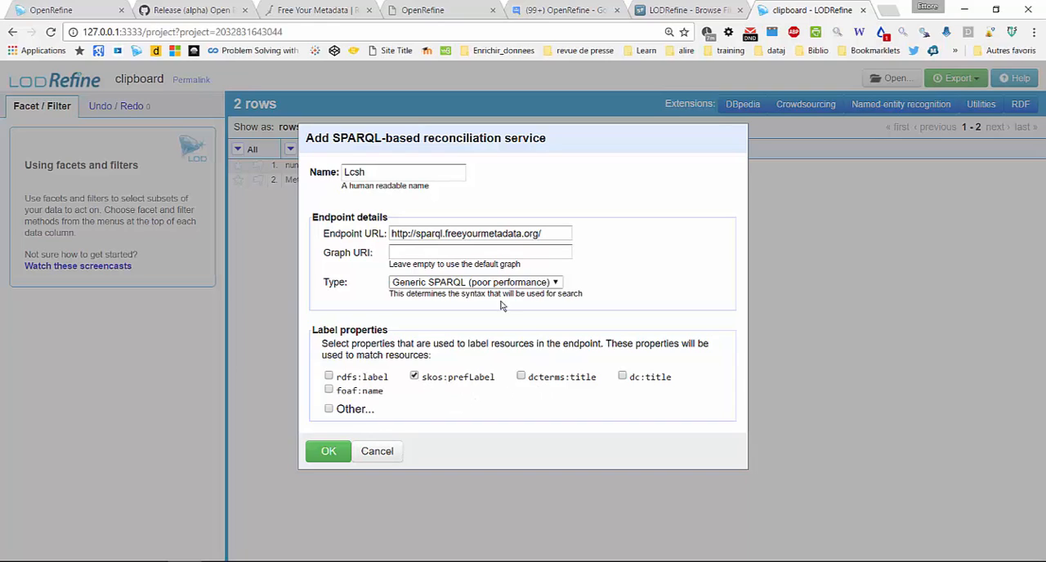
pyautogui.click(378, 451)
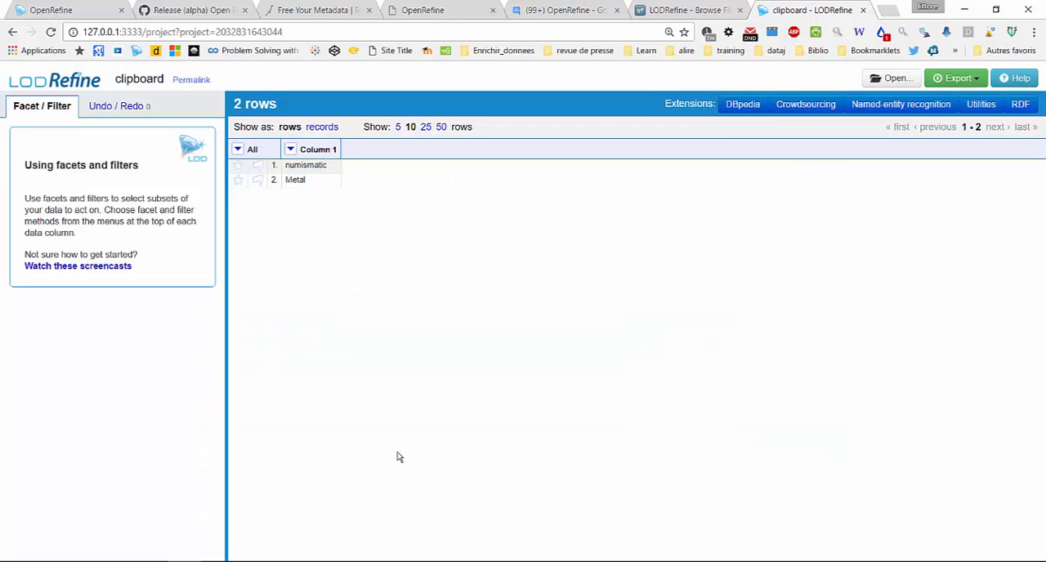
# Reconcile Column 1 against the existing LCSH service as skos:Concept, with auto-matching of high-confidence candidates enabled
pyautogui.click(290, 150)
pyautogui.moveTo(301, 326)
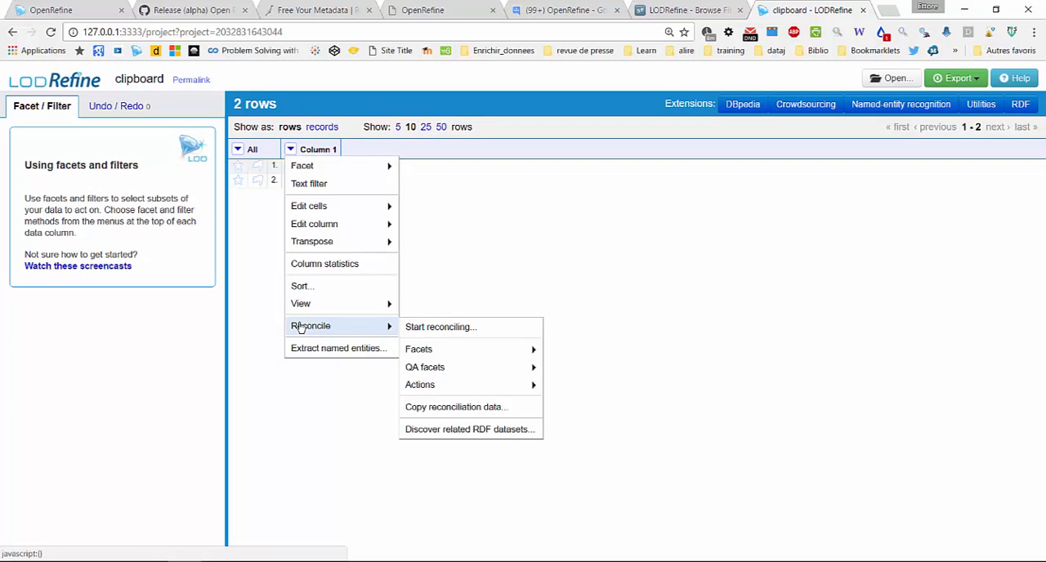
pyautogui.click(461, 326)
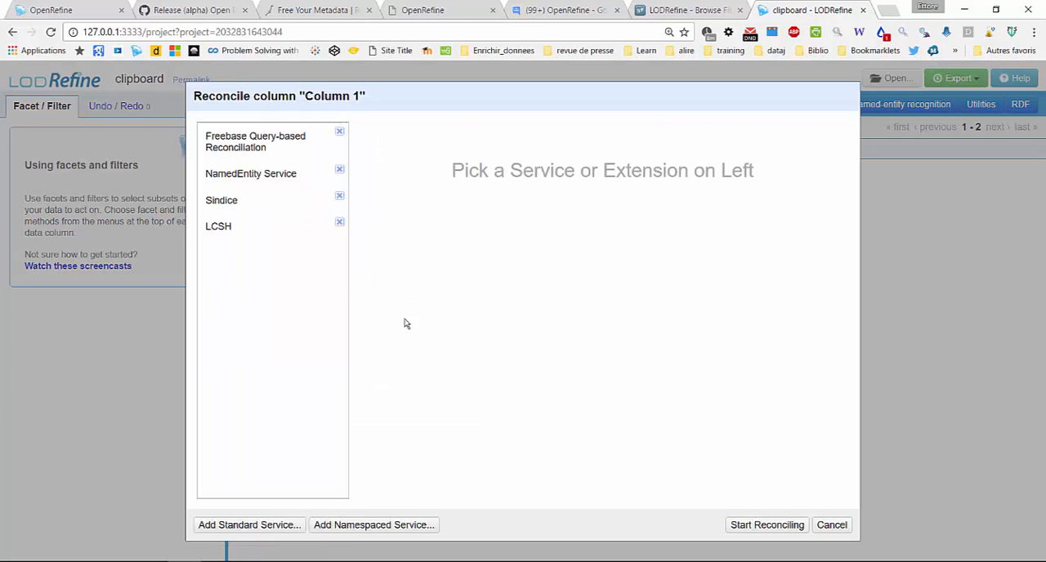
pyautogui.click(237, 230)
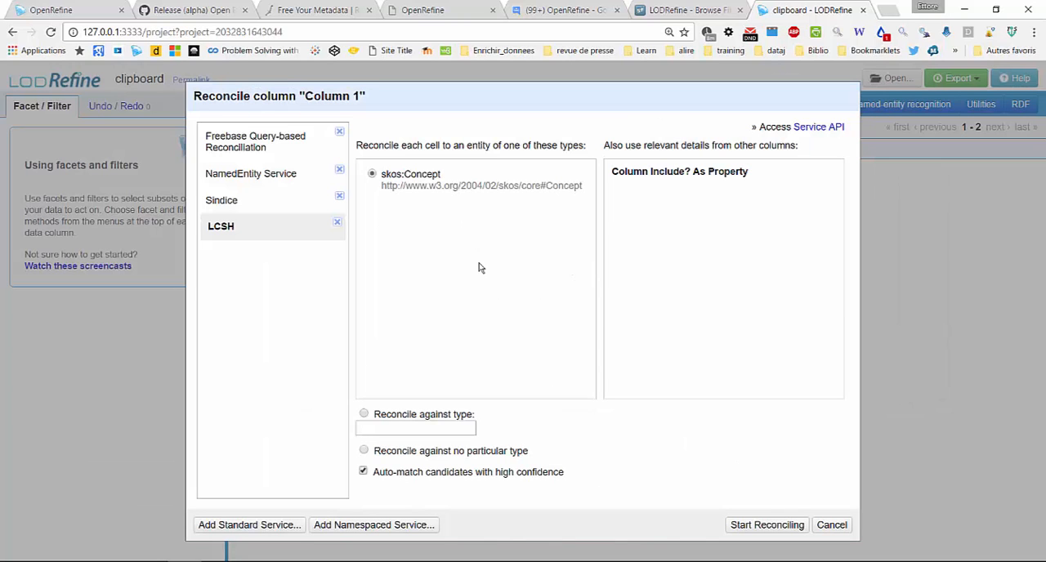
pyautogui.click(784, 529)
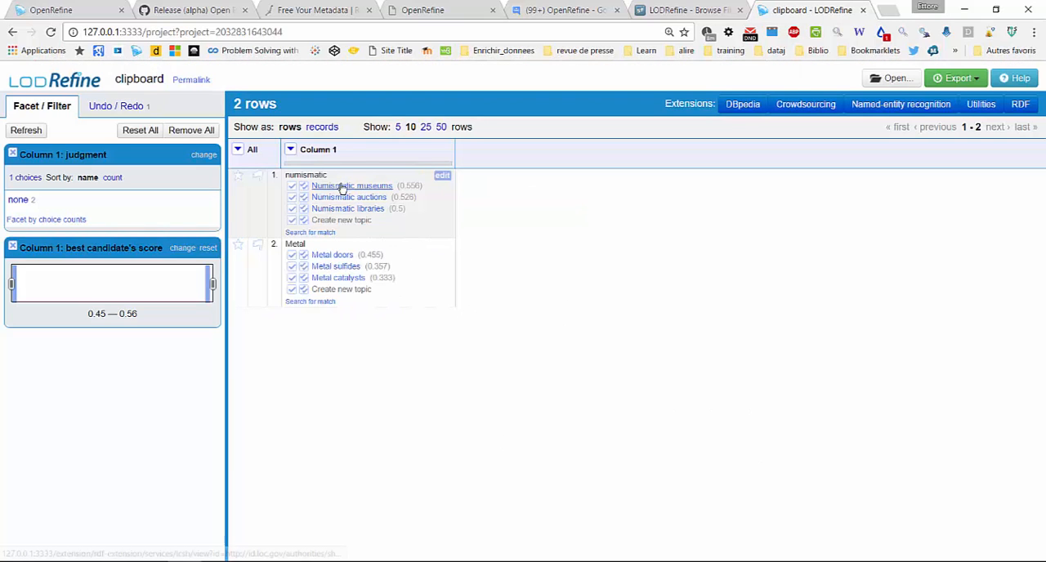
# Match the numismatic cell to Numismatic museums and the Metal cell to Metal catalysts
pyautogui.moveTo(352, 191)
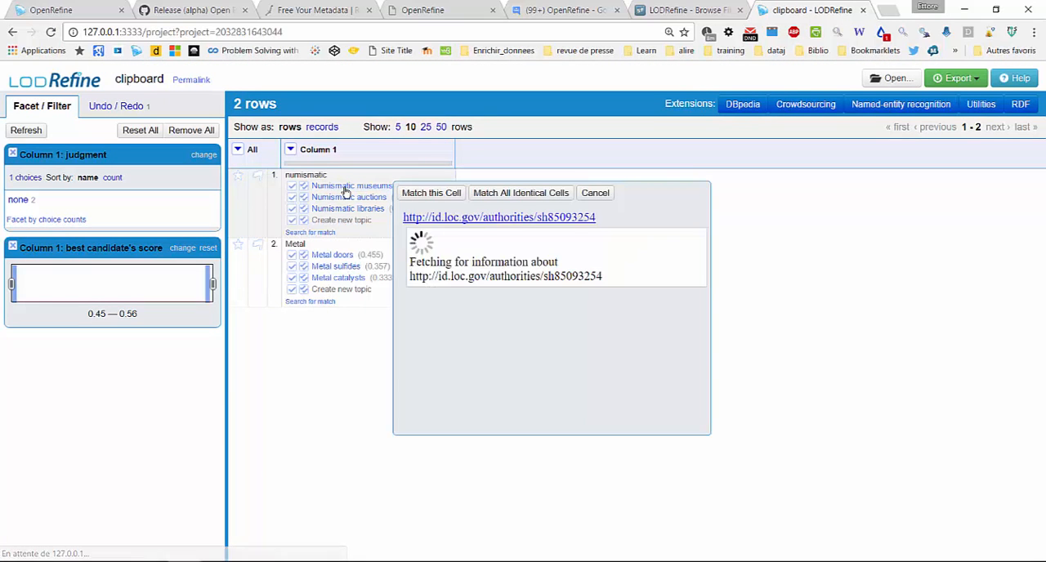
pyautogui.click(292, 186)
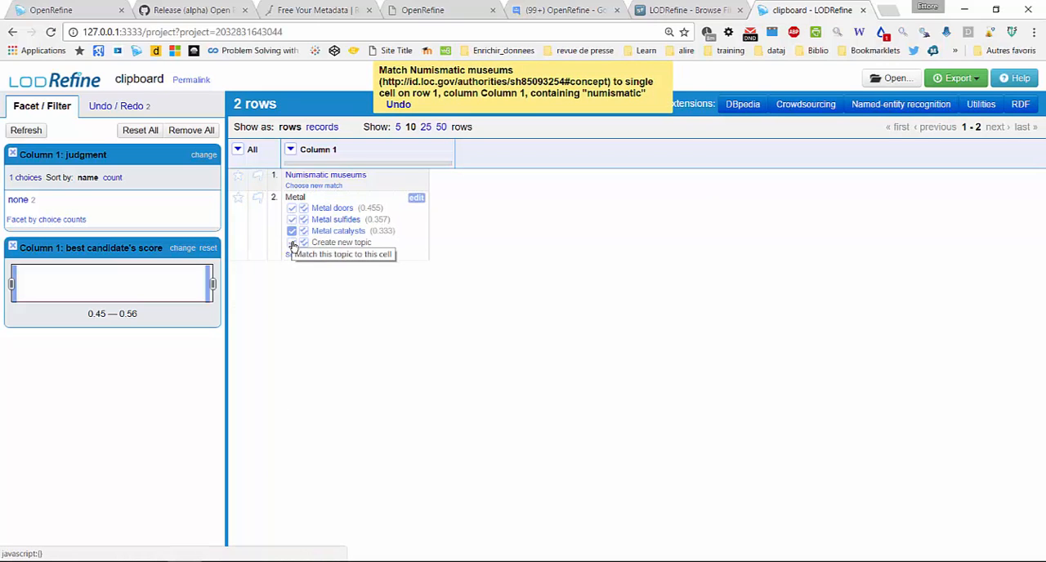
pyautogui.click(292, 232)
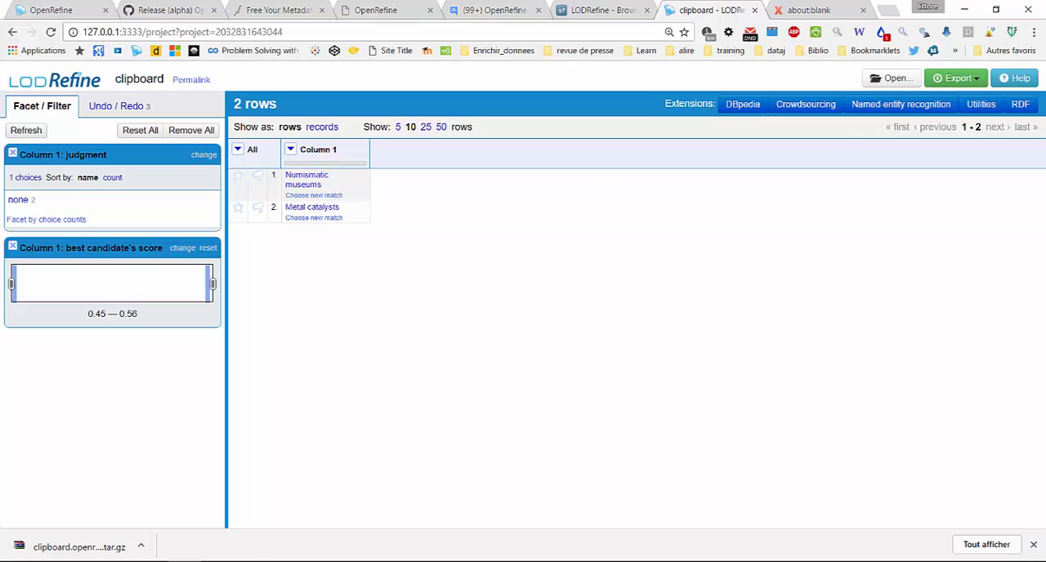
# Export the project to the Bureau folder as clipboard.openrefine (1).tar.gz, allowing multiple downloads, and return to the project
pyautogui.click(980, 78)
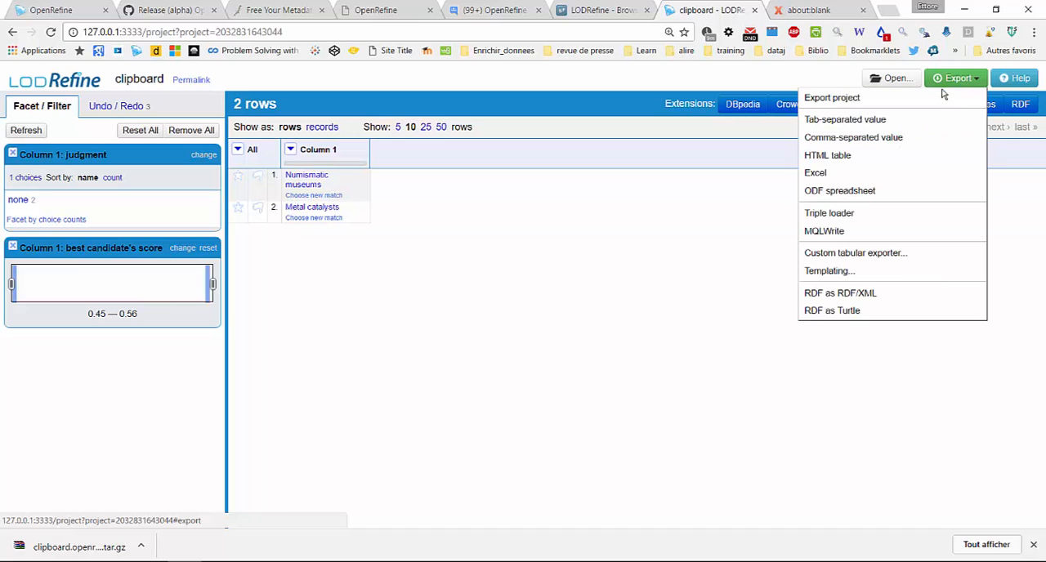
pyautogui.click(824, 99)
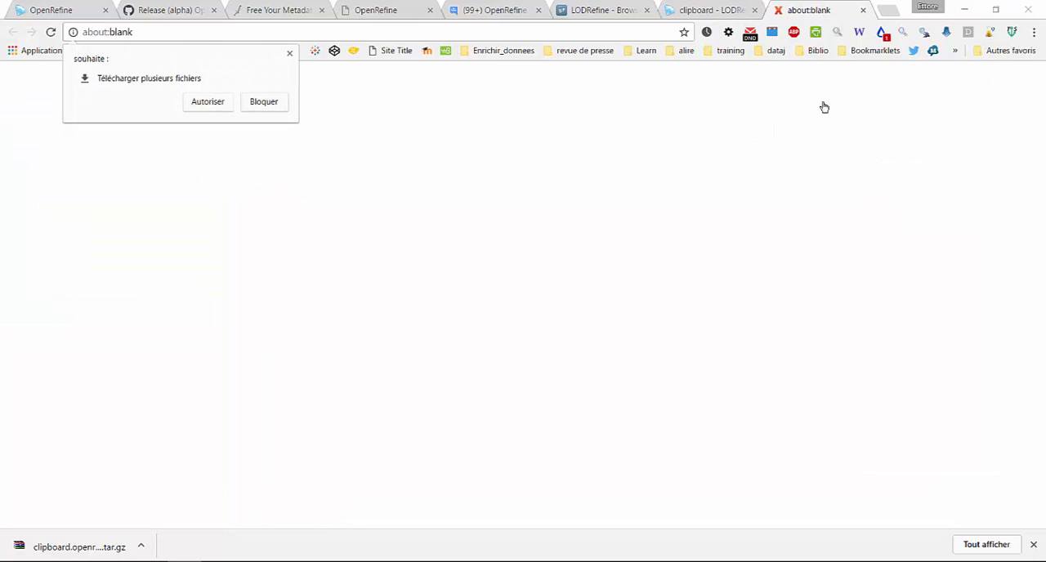
pyautogui.click(214, 108)
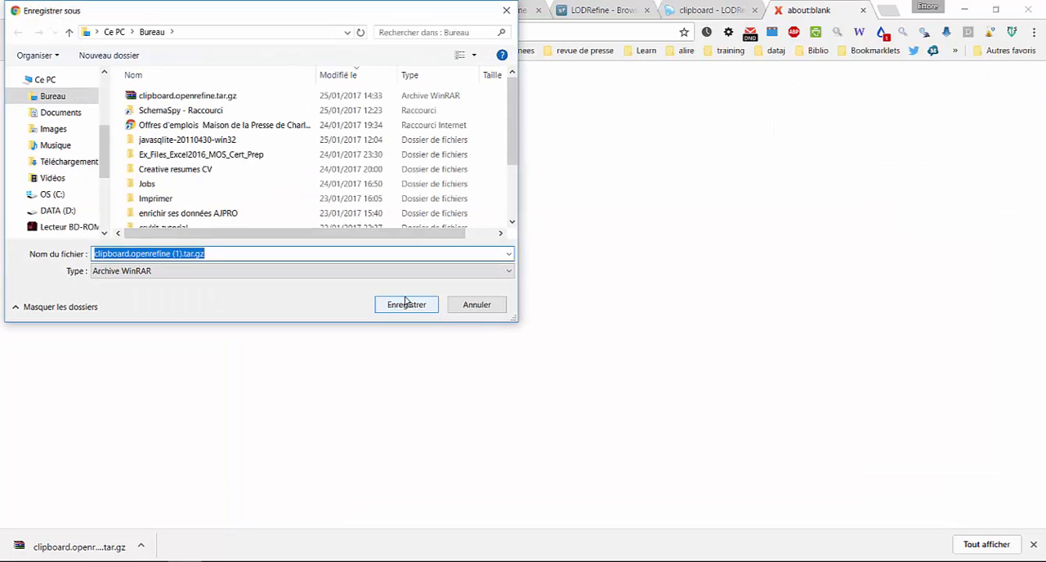
pyautogui.click(405, 305)
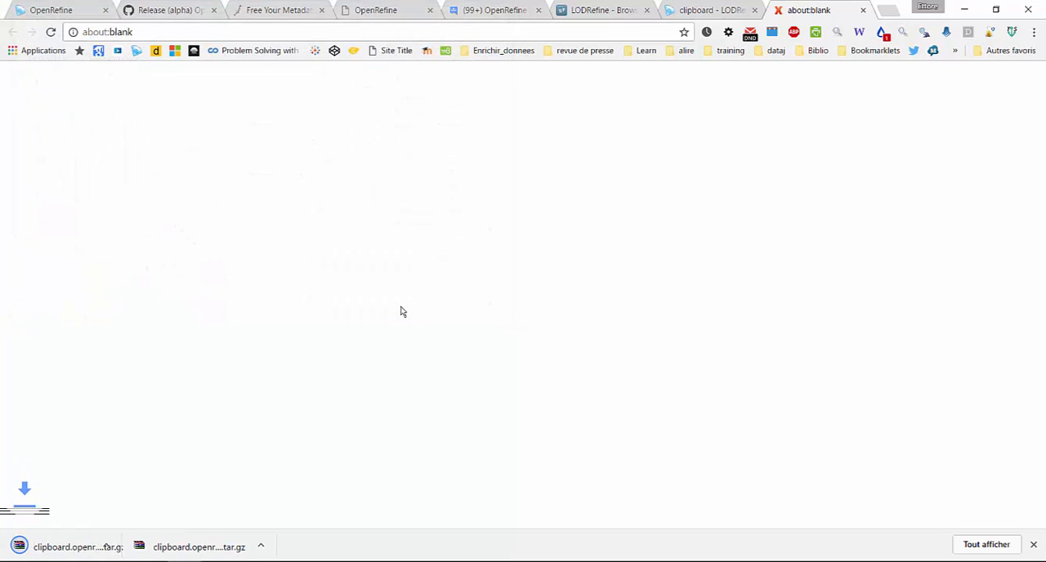
pyautogui.click(727, 15)
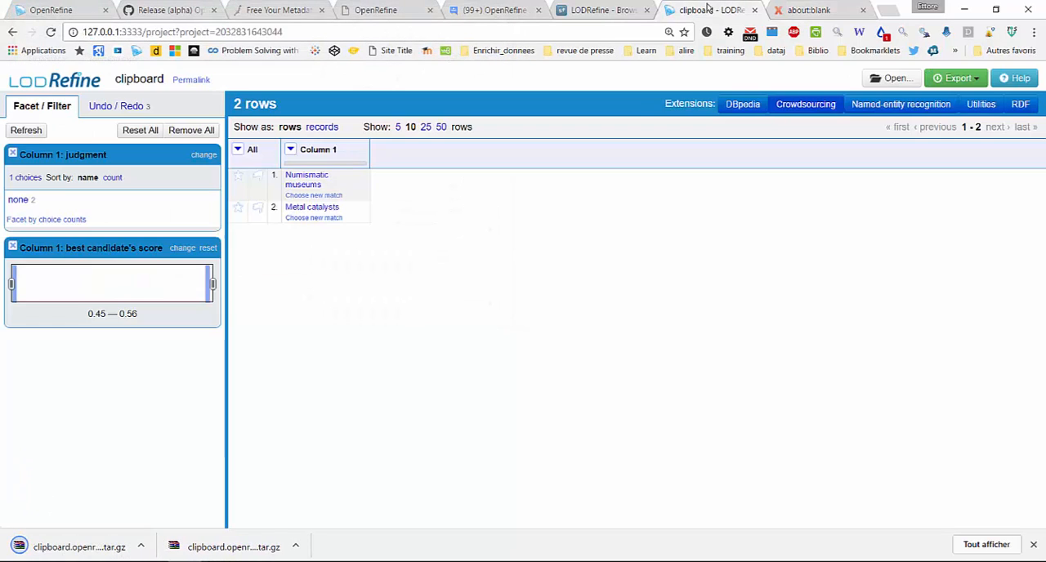